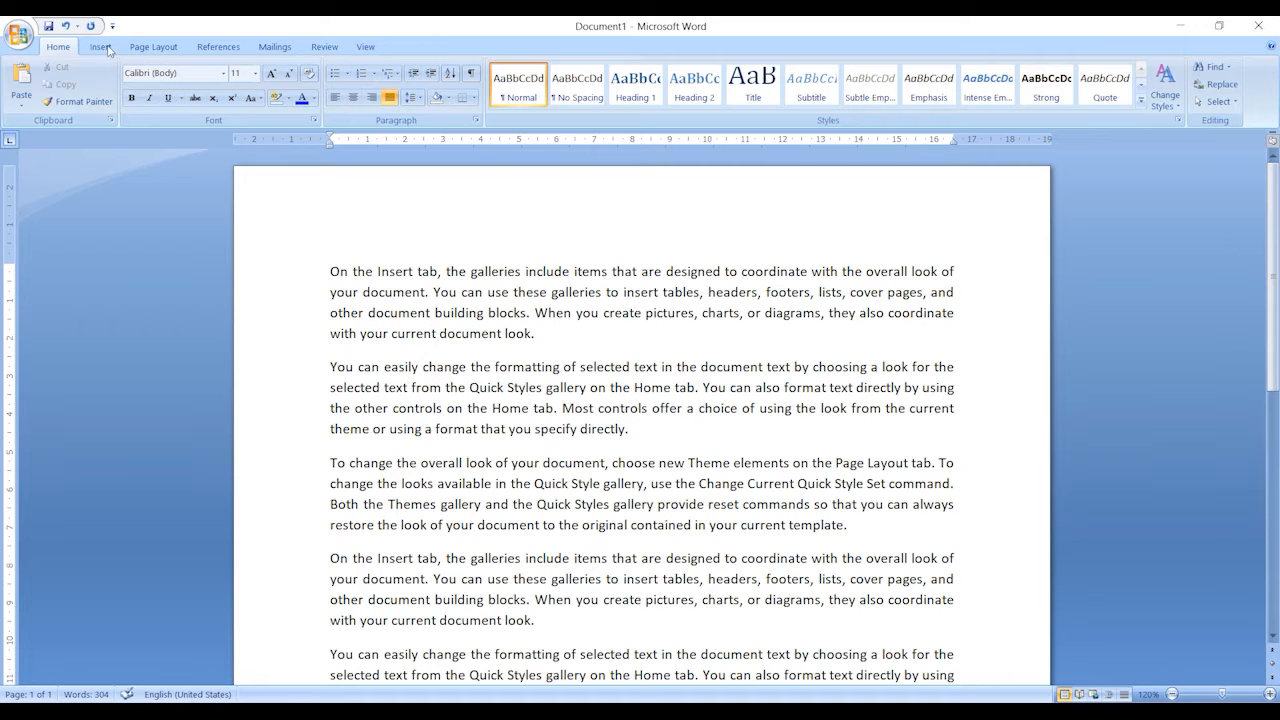
Step: Insert the butterfly picture from the Pictures folder at the end of the first paragraph, and delete it again
left_click(100, 47)
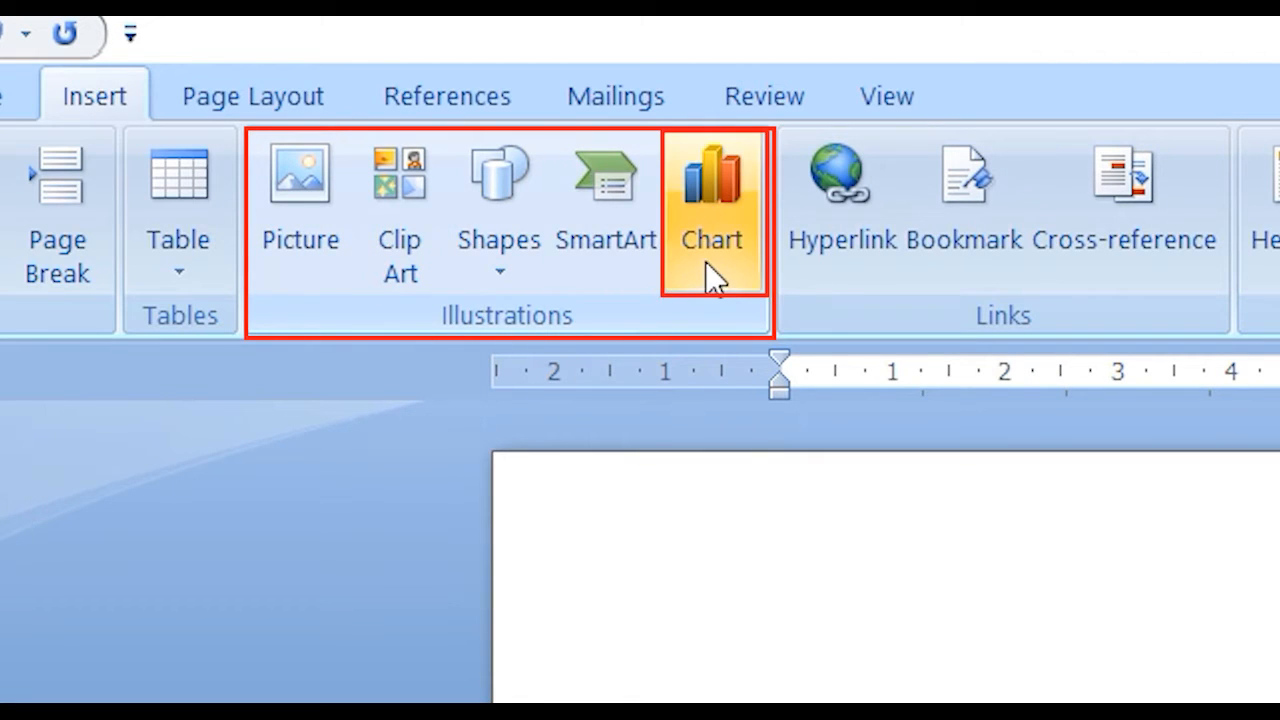
left_click(327, 245)
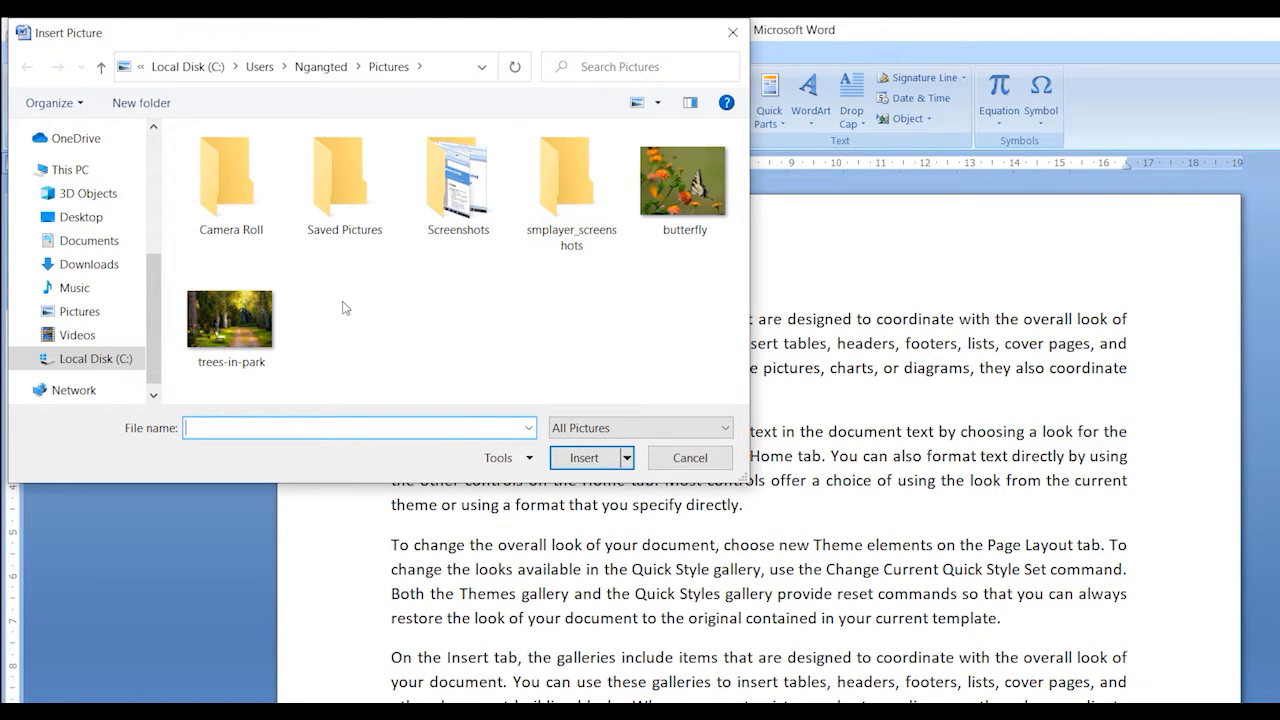
left_click(90, 314)
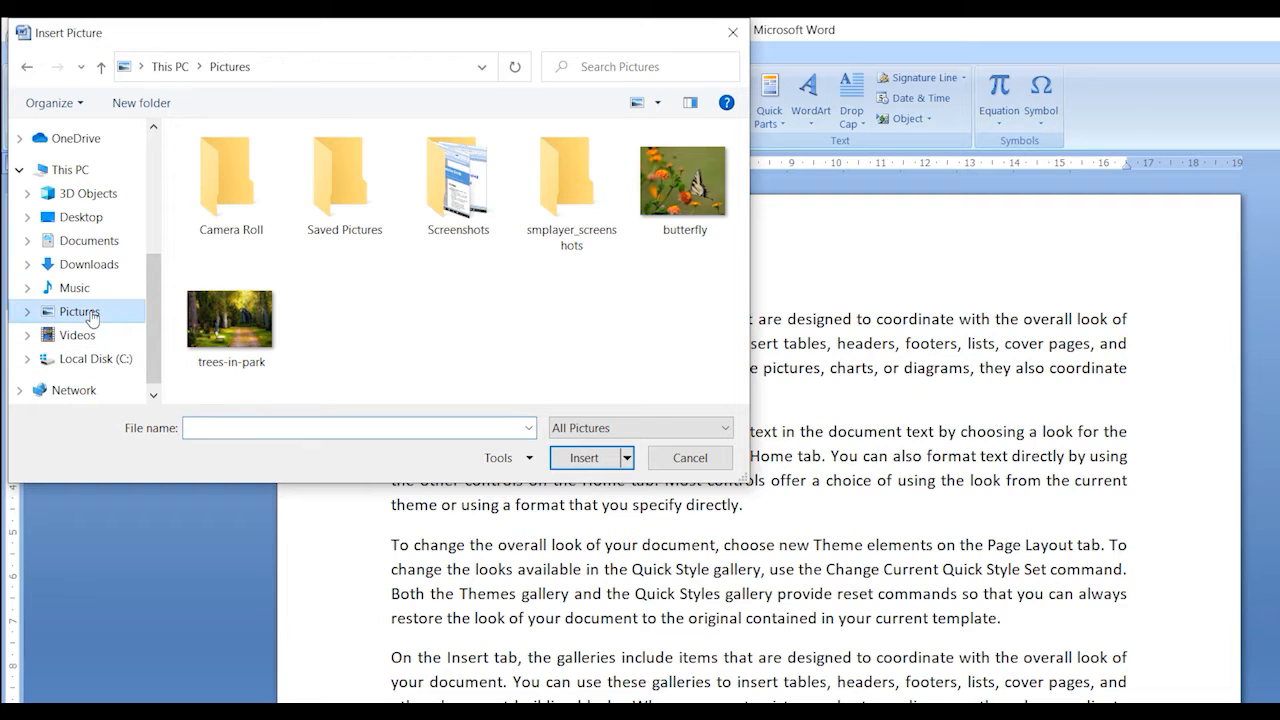
left_click(117, 368)
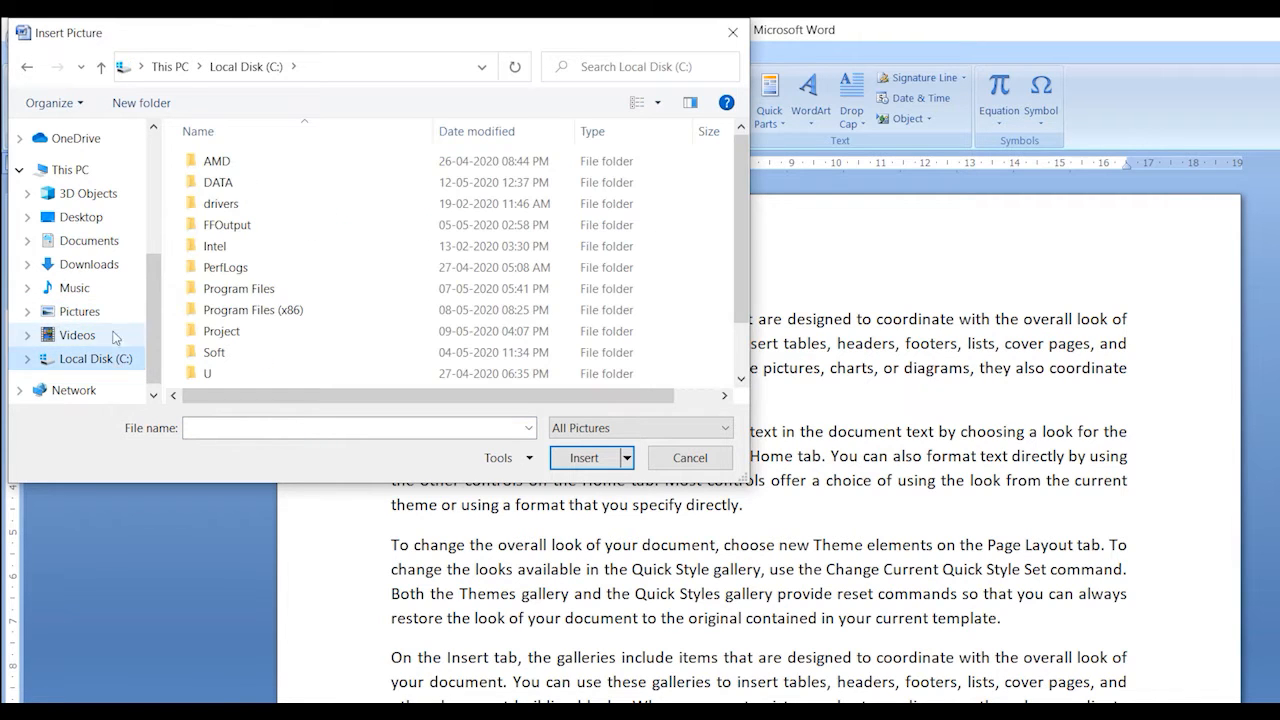
left_click(106, 316)
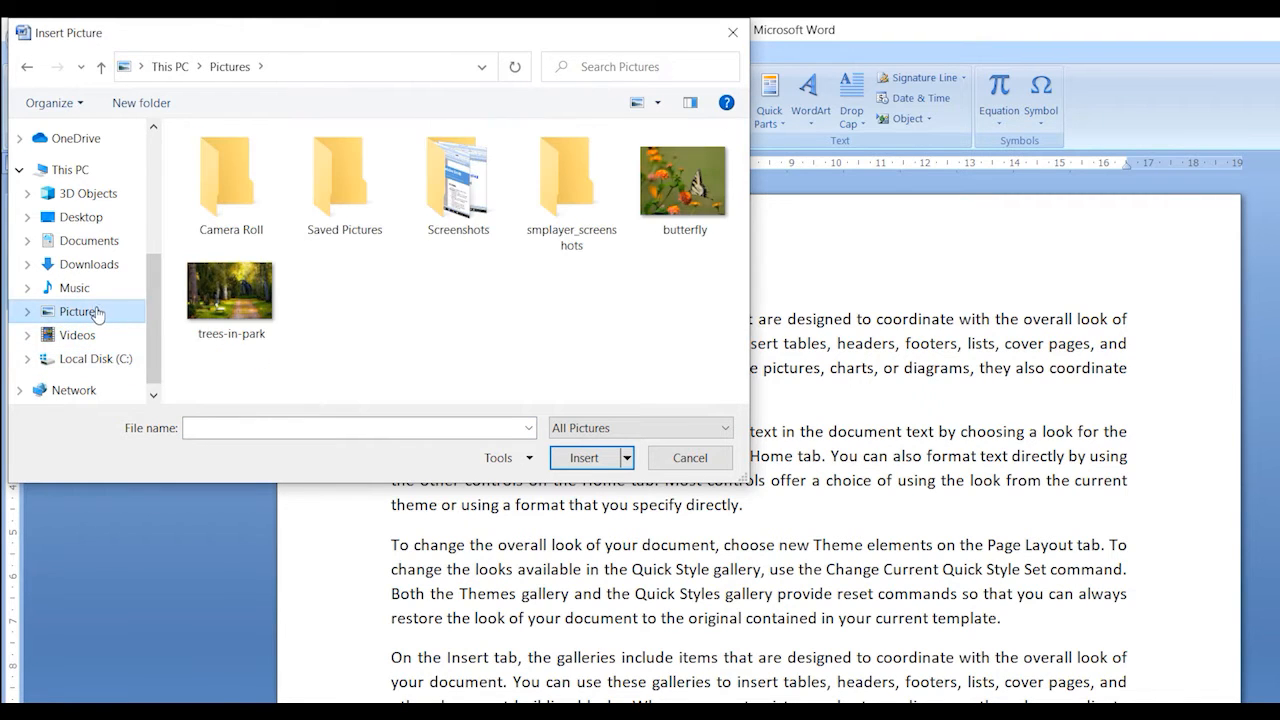
double_click(675, 218)
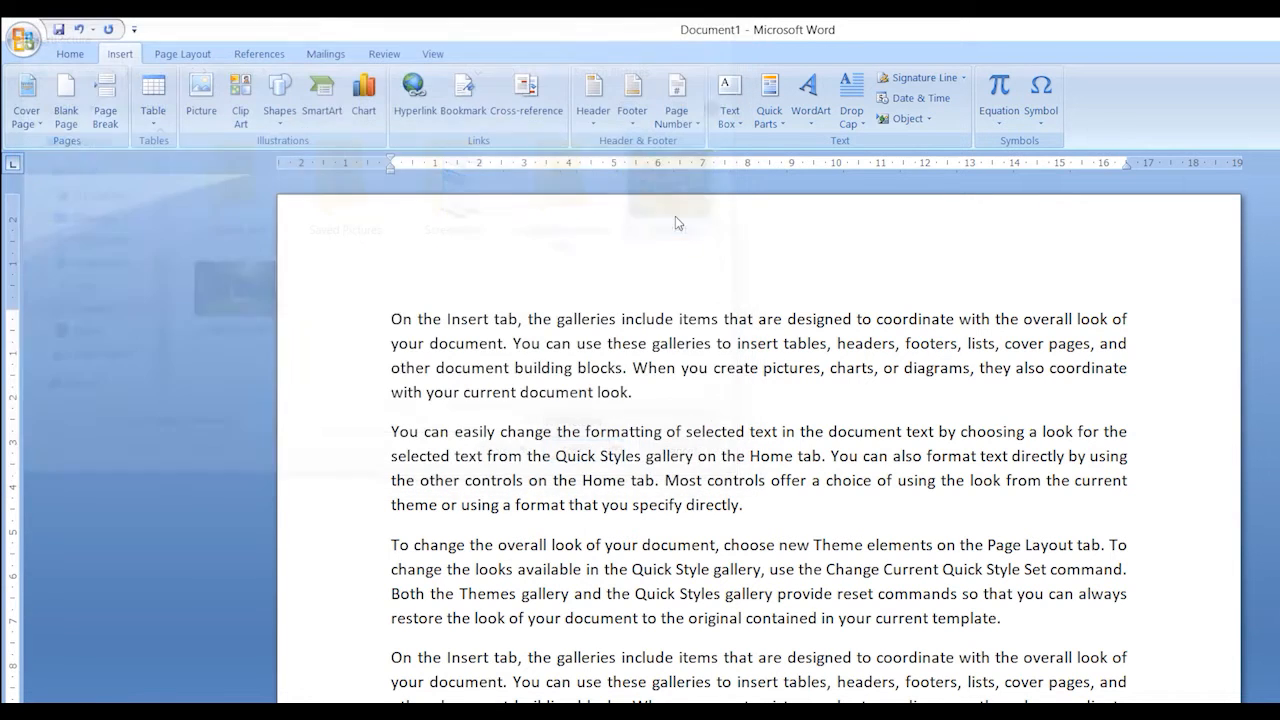
scroll(745, 391, "up", 3)
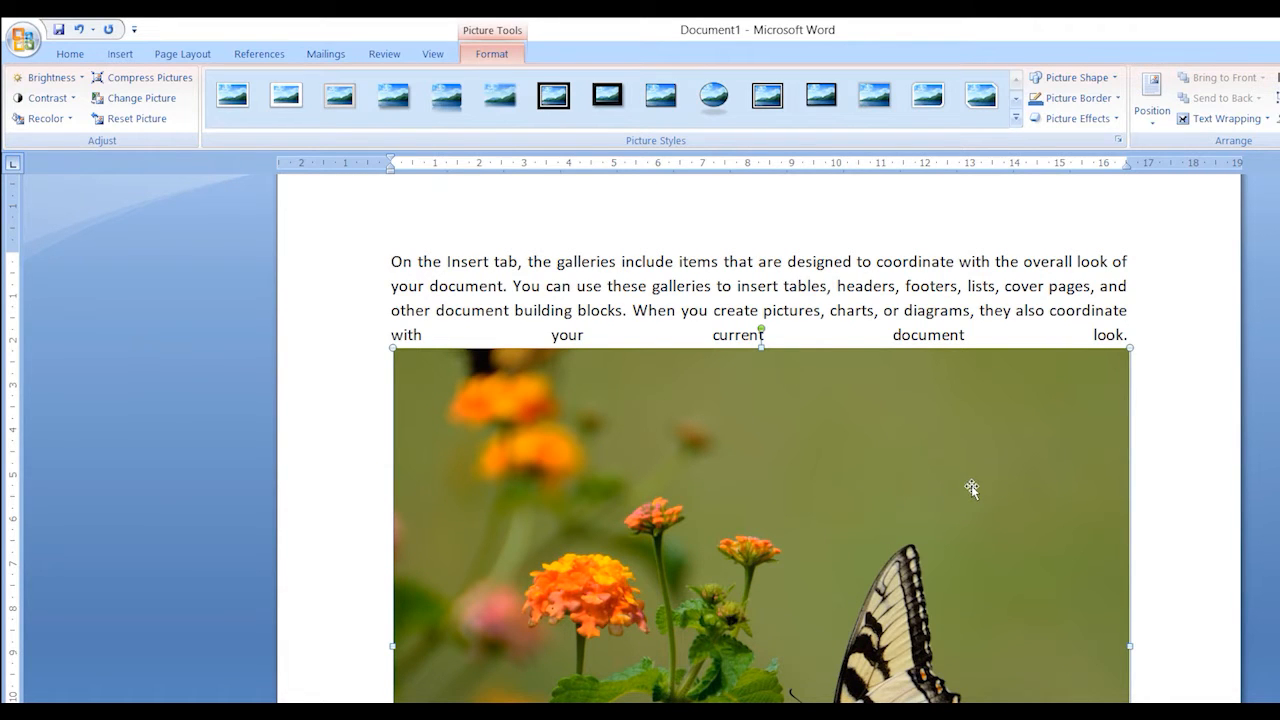
scroll(775, 456, "down", 4)
scroll(777, 459, "up", 3)
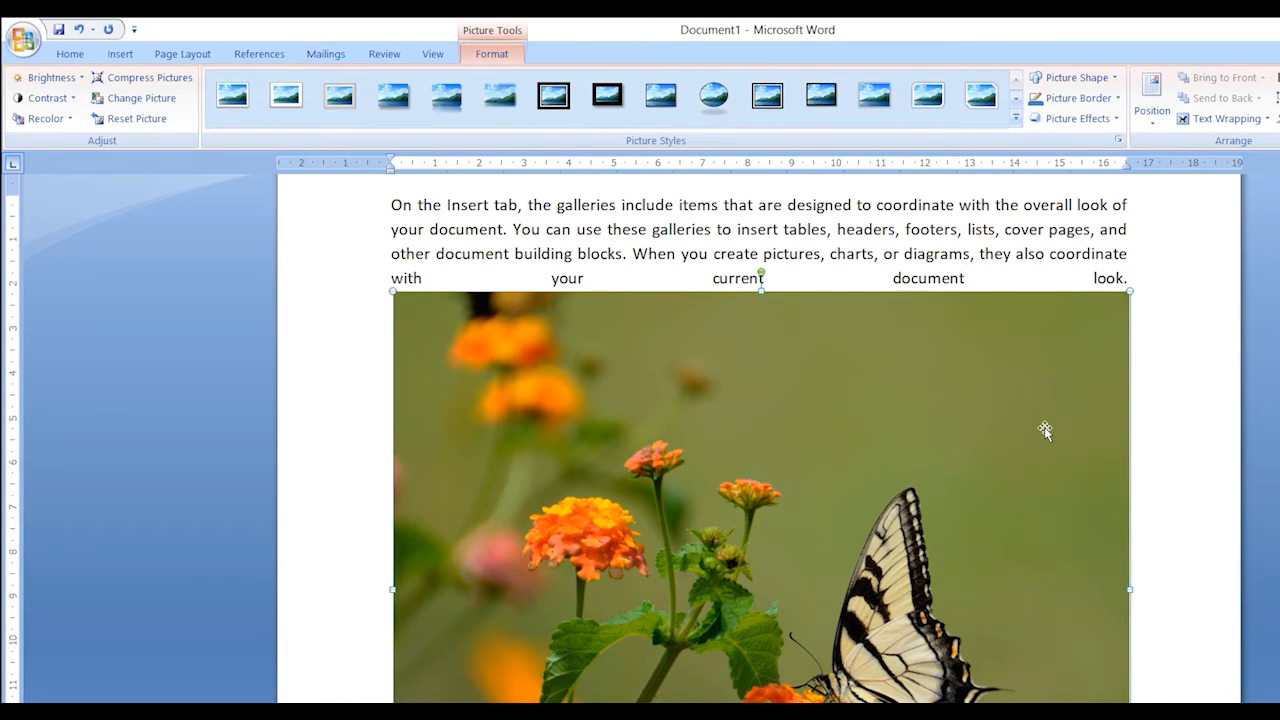
key("Delete")
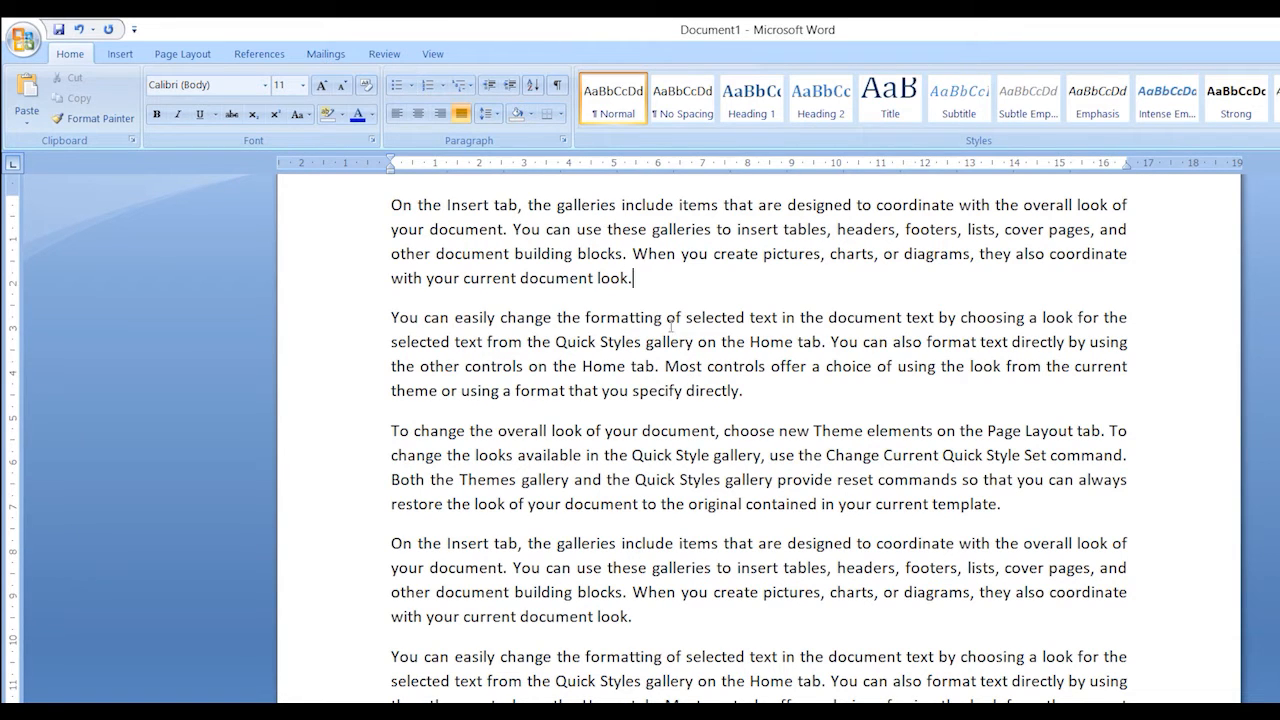
Step: Insert the butterfly picture from the Pictures folder at the very beginning of the document, before the first paragraph
scroll(670, 325, "up", 1)
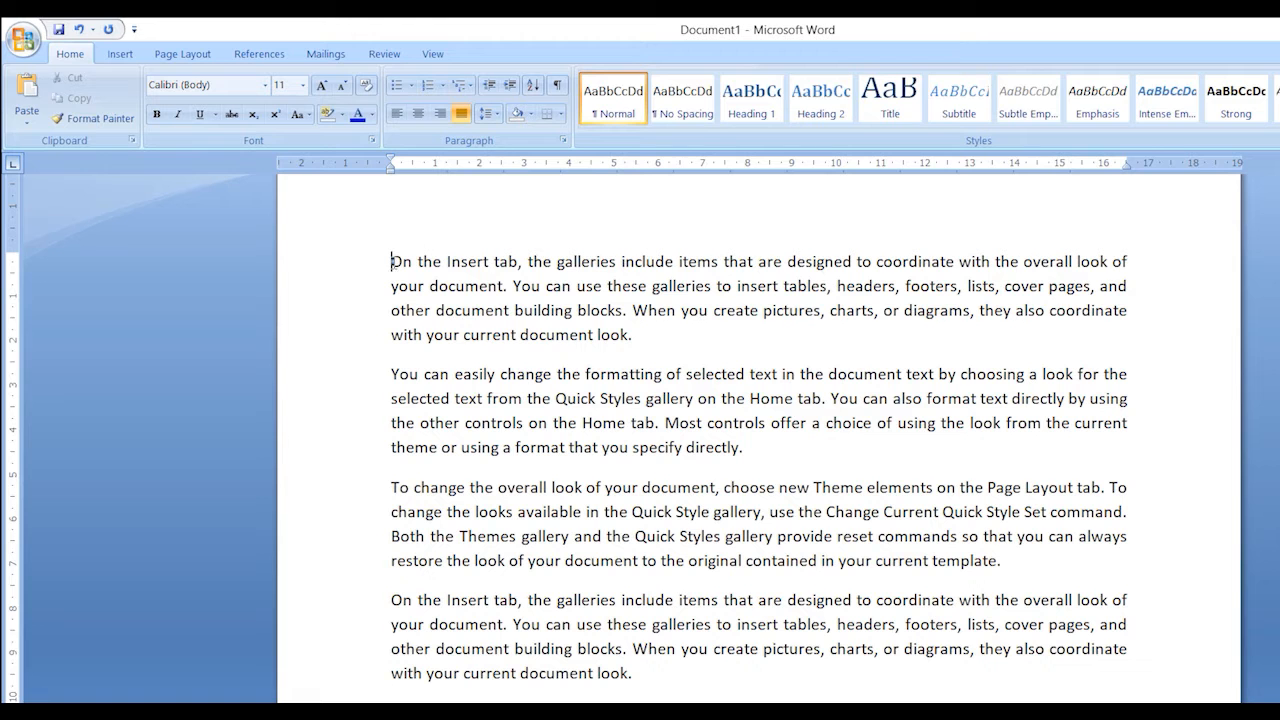
left_click(119, 54)
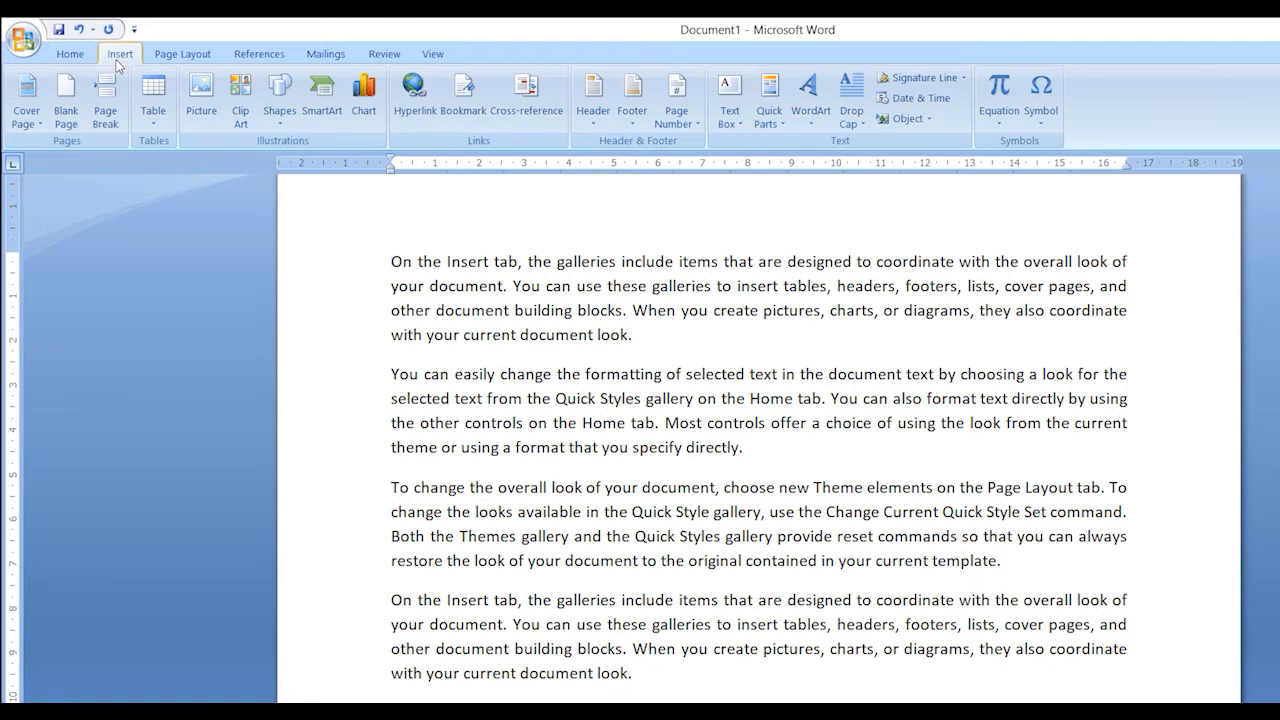
left_click(210, 110)
left_click(668, 180)
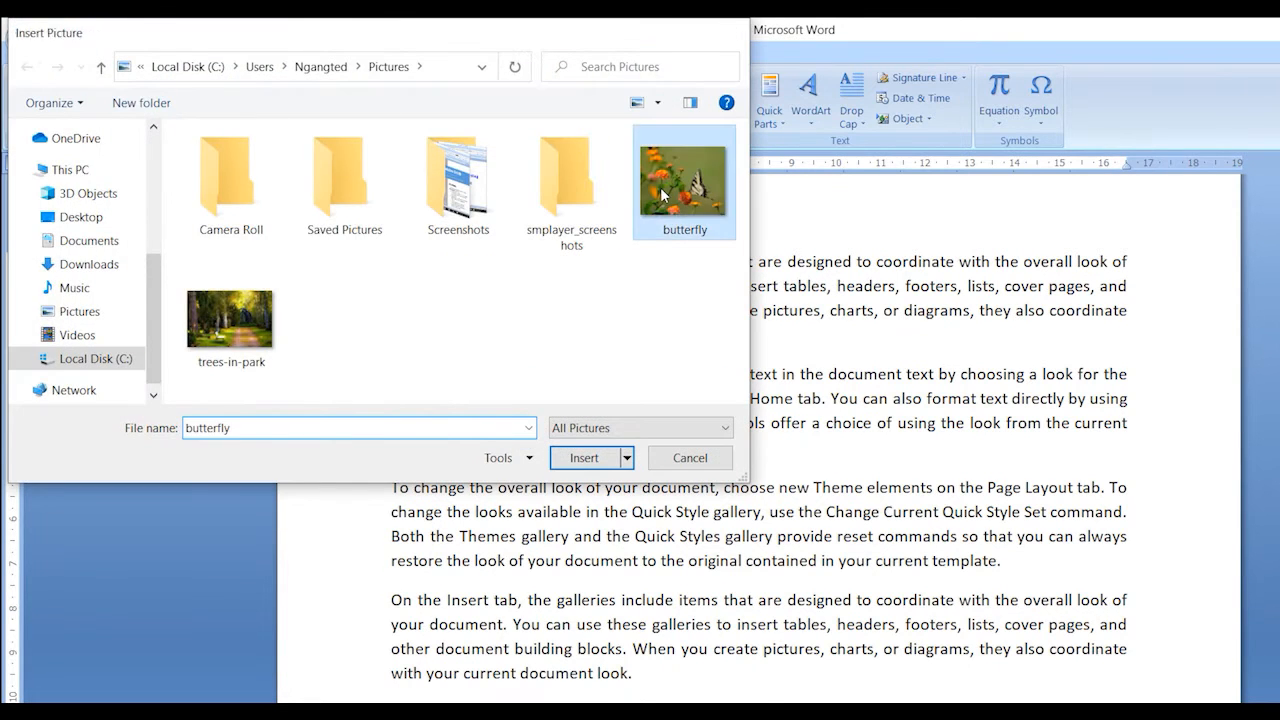
double_click(662, 186)
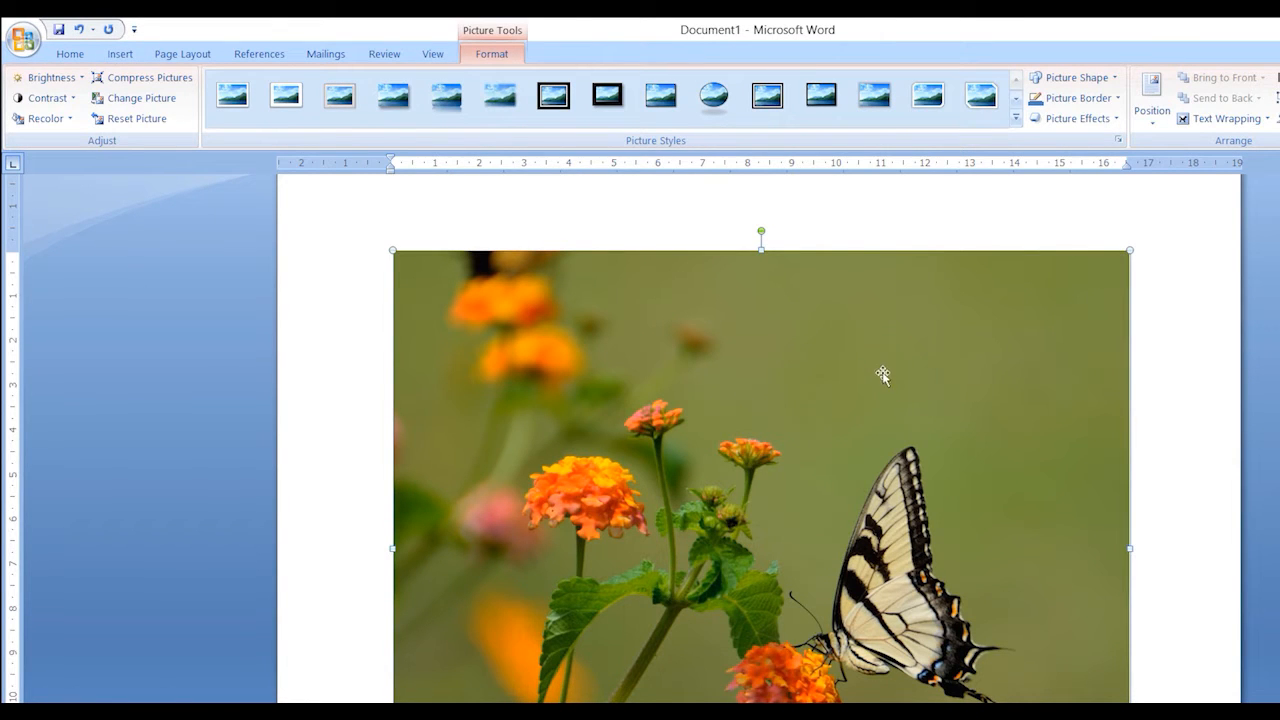
scroll(916, 426, "down", 3)
scroll(916, 426, "up", 3)
Step: Try reducing the butterfly picture's height and width separately from its edges, and undo both size changes
left_click_drag(786, 430, 1122, 545)
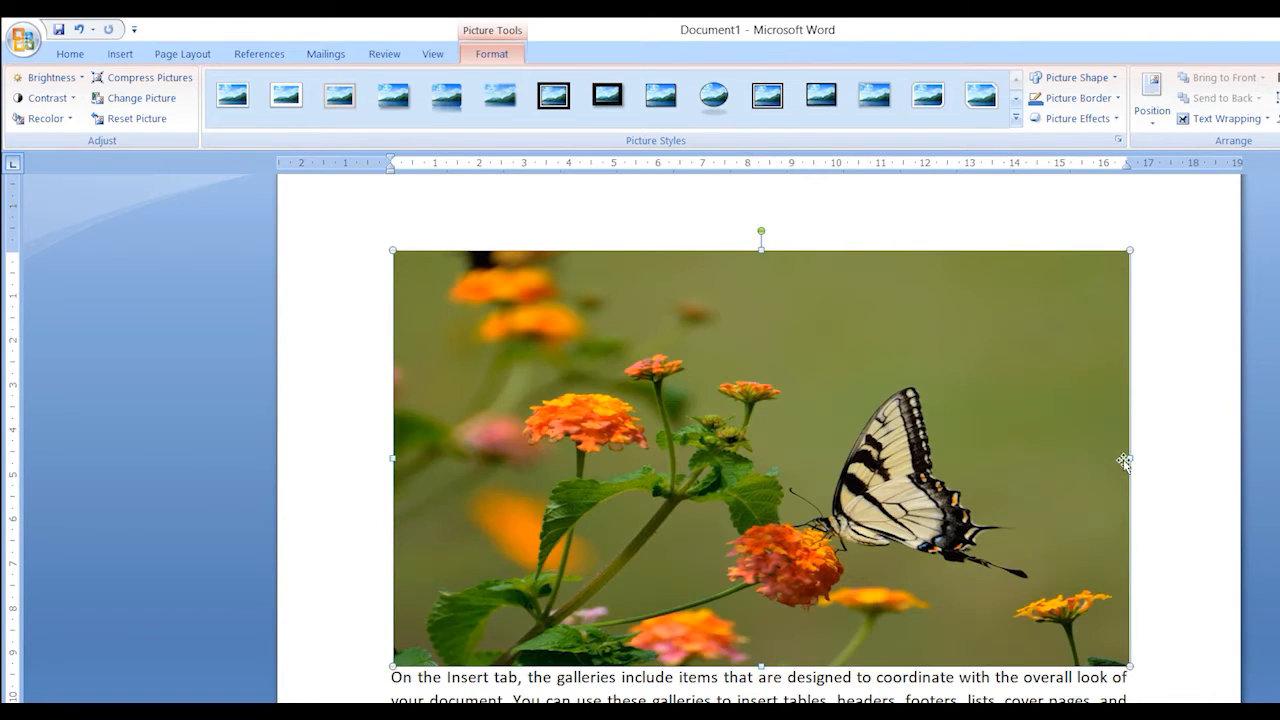
left_click_drag(1127, 457, 1022, 458)
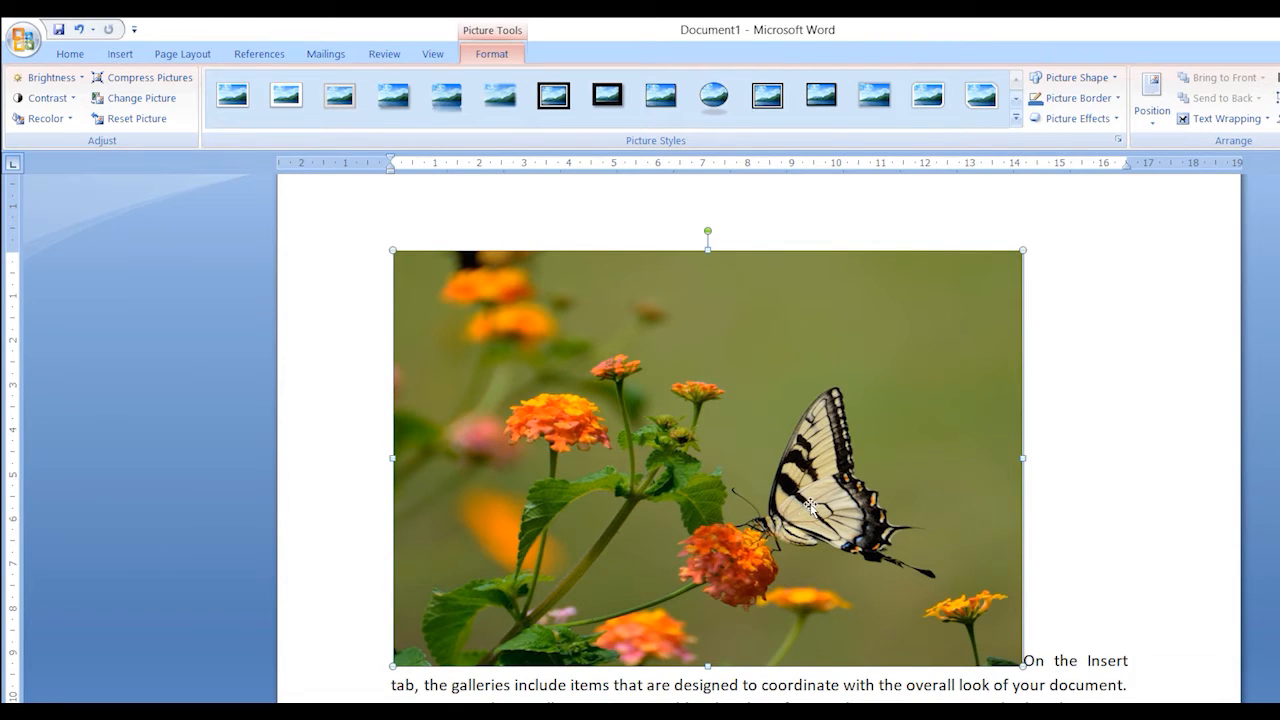
key("ctrl+z")
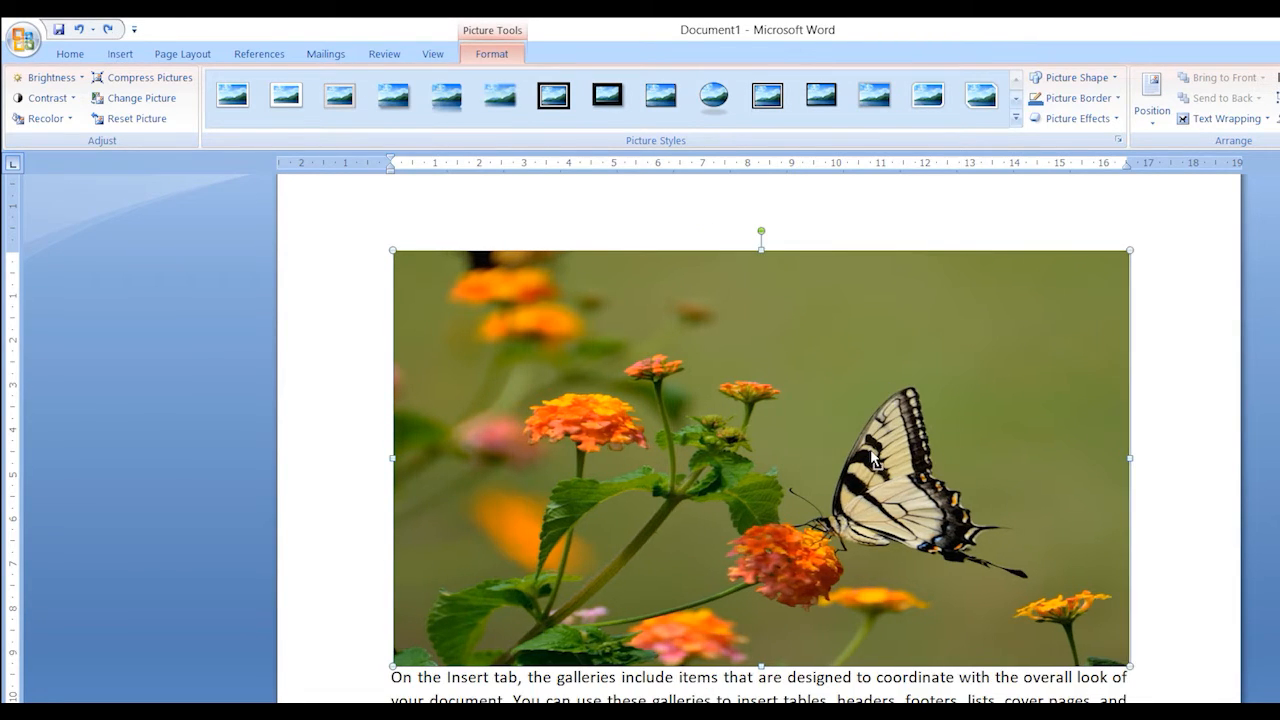
key("ctrl+z")
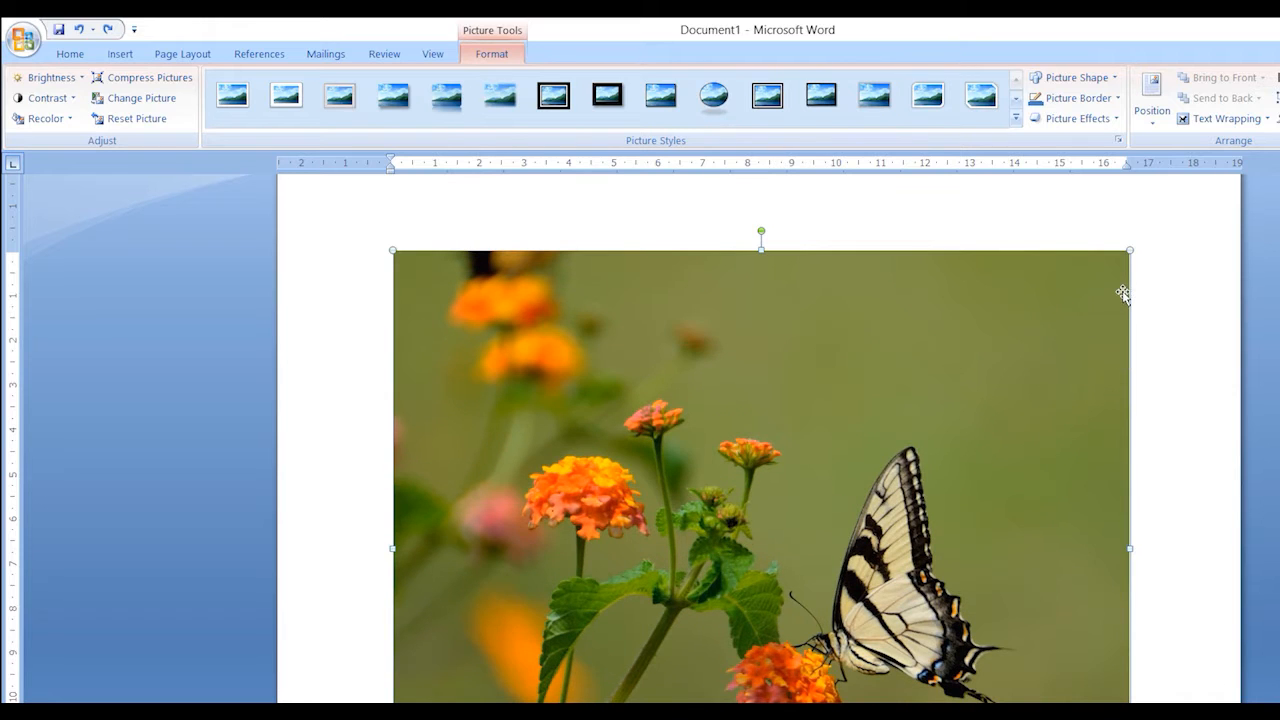
Step: Shrink the butterfly picture proportionally from a corner to about 8.4 cm wide
left_click_drag(1024, 310, 765, 585)
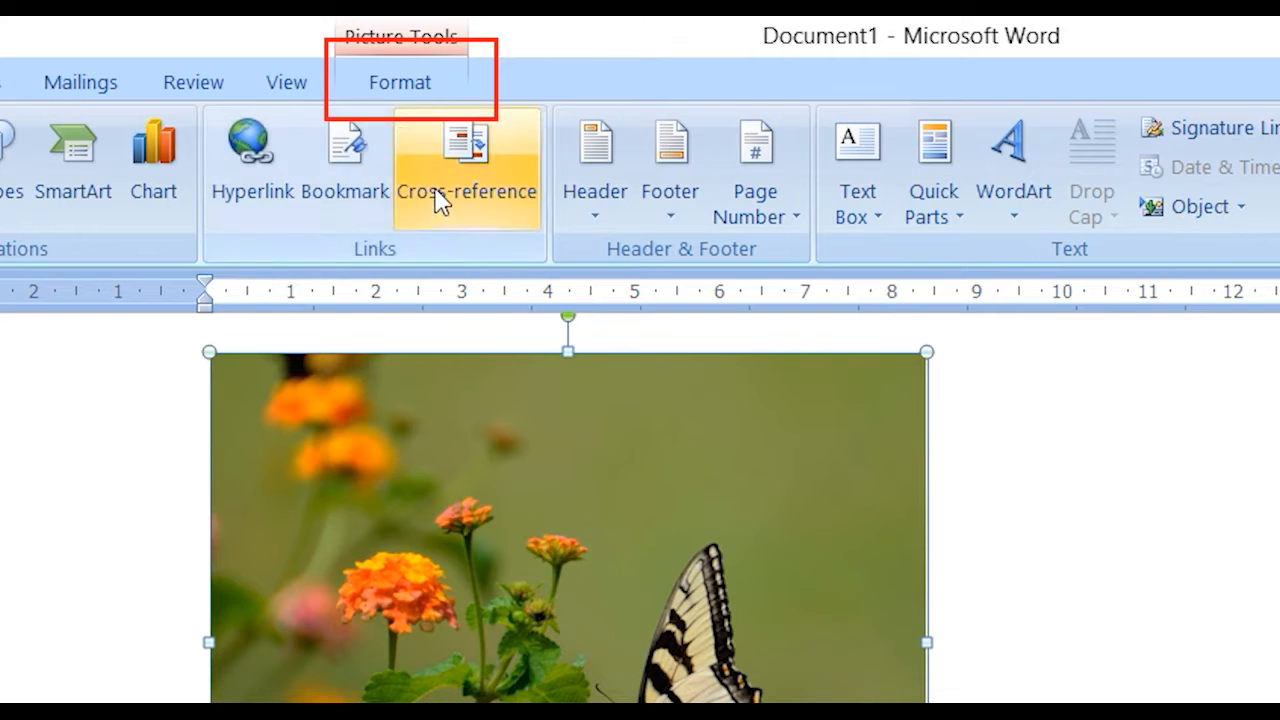
Step: Try a darker and a brighter brightness level on the butterfly picture, and set its brightness back to 0 % (Normal)
left_click(400, 88)
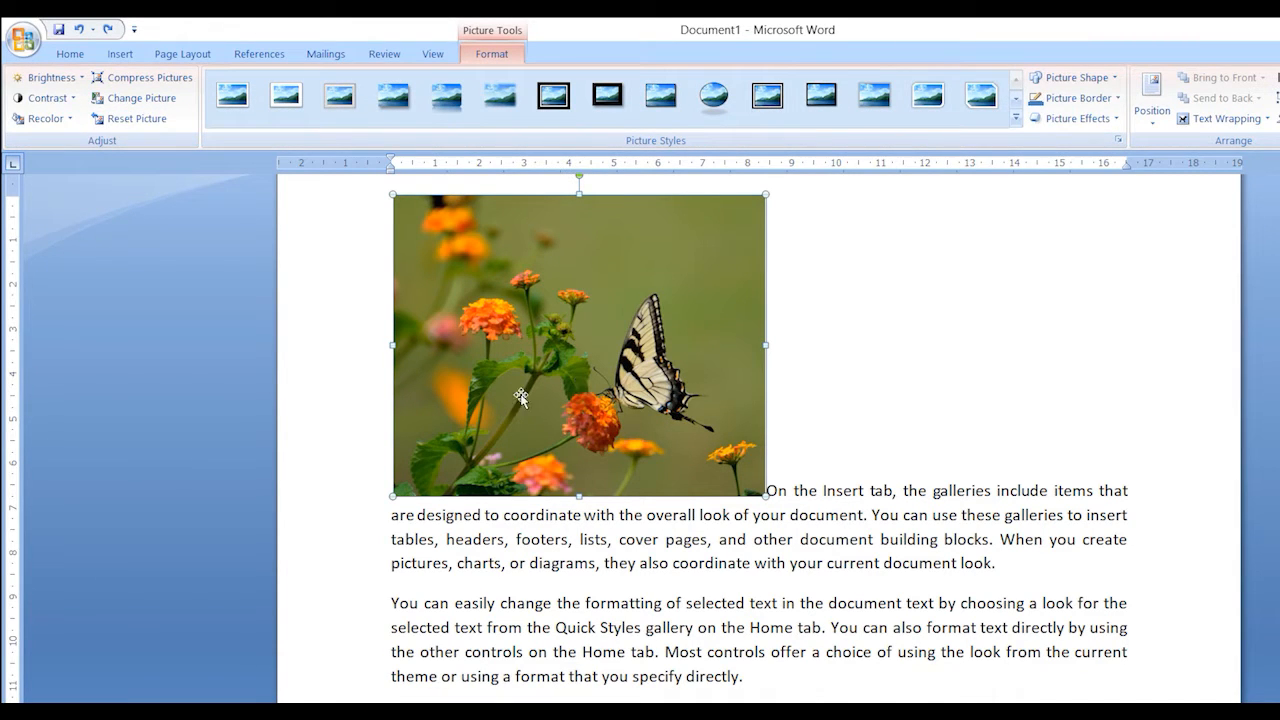
left_click(48, 77)
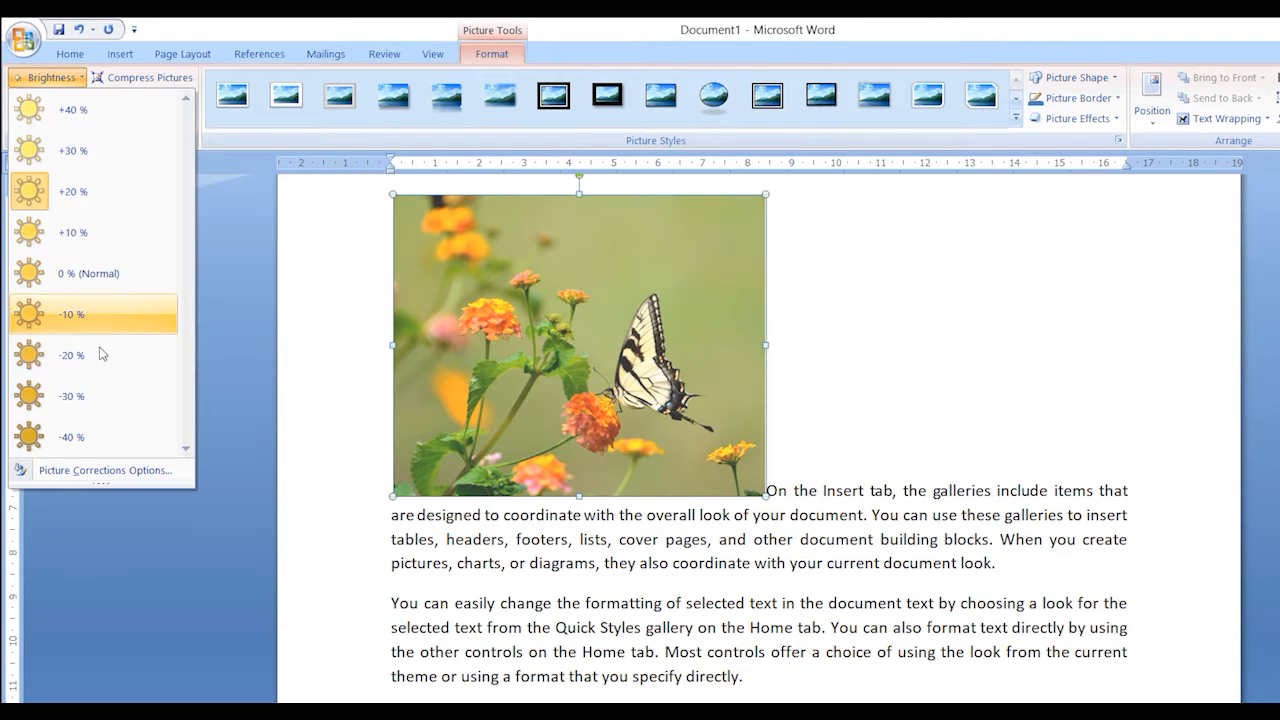
left_click(77, 433)
left_click(48, 77)
left_click(63, 127)
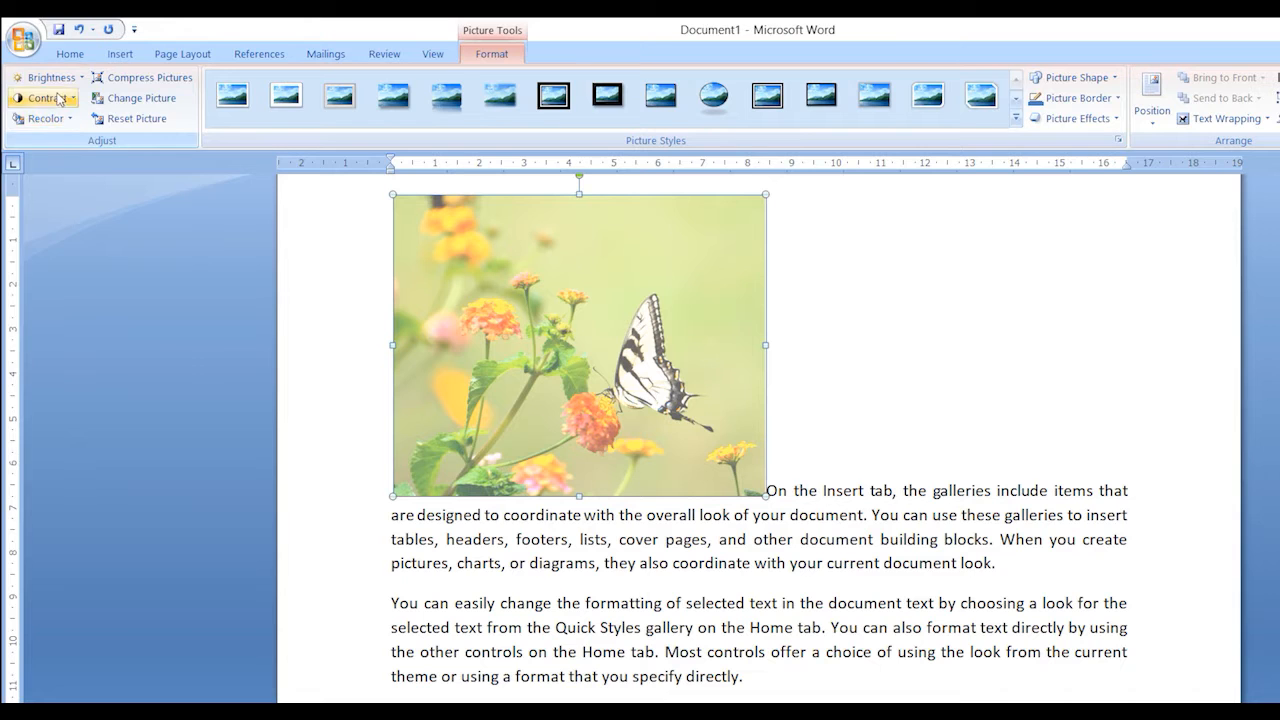
left_click(57, 78)
left_click(68, 271)
Step: Increase the contrast of the butterfly picture with a positive contrast preset
left_click(58, 97)
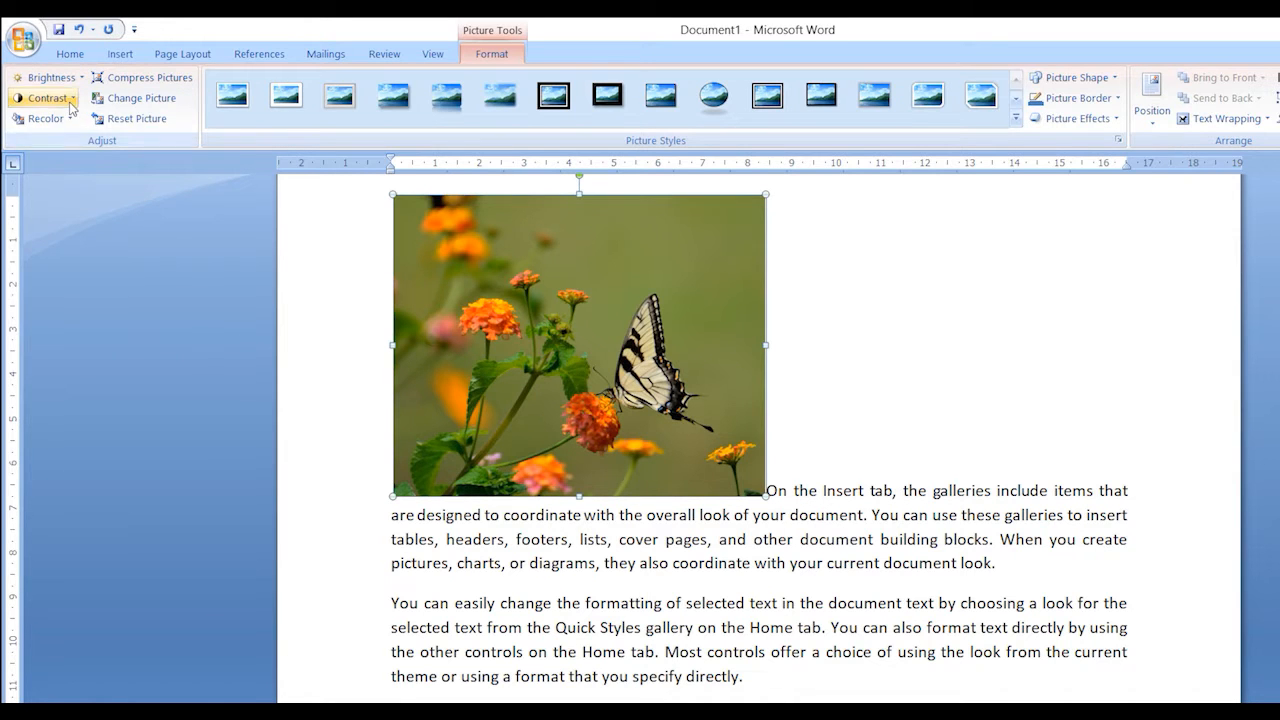
left_click(95, 212)
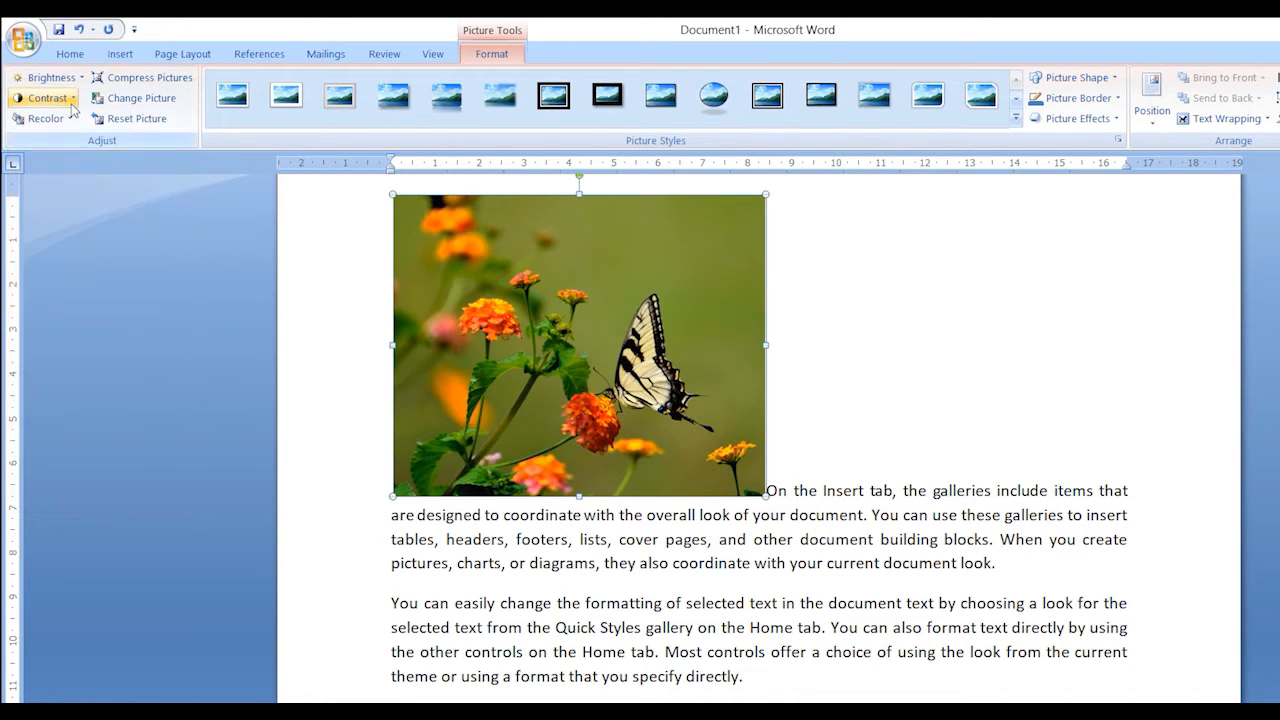
left_click(50, 97)
left_click(97, 211)
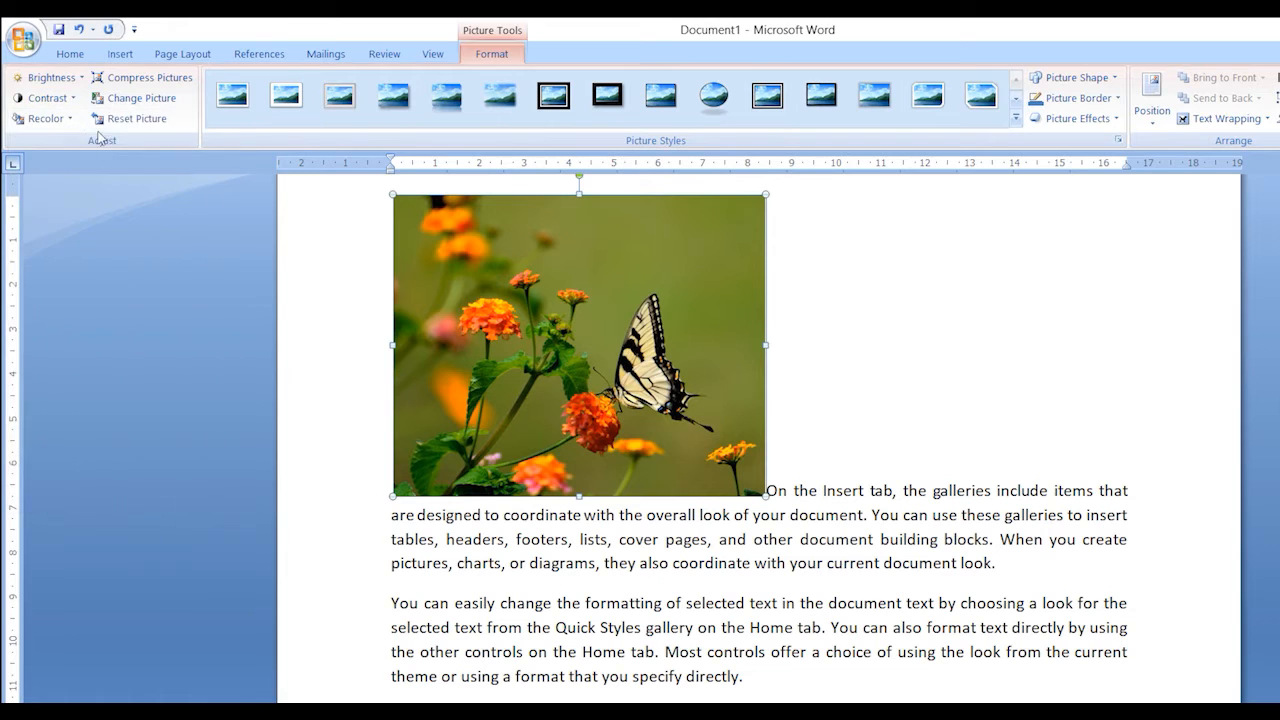
Step: Recolor the butterfly picture with the purple dark variation, and undo the recoloring
left_click(45, 118)
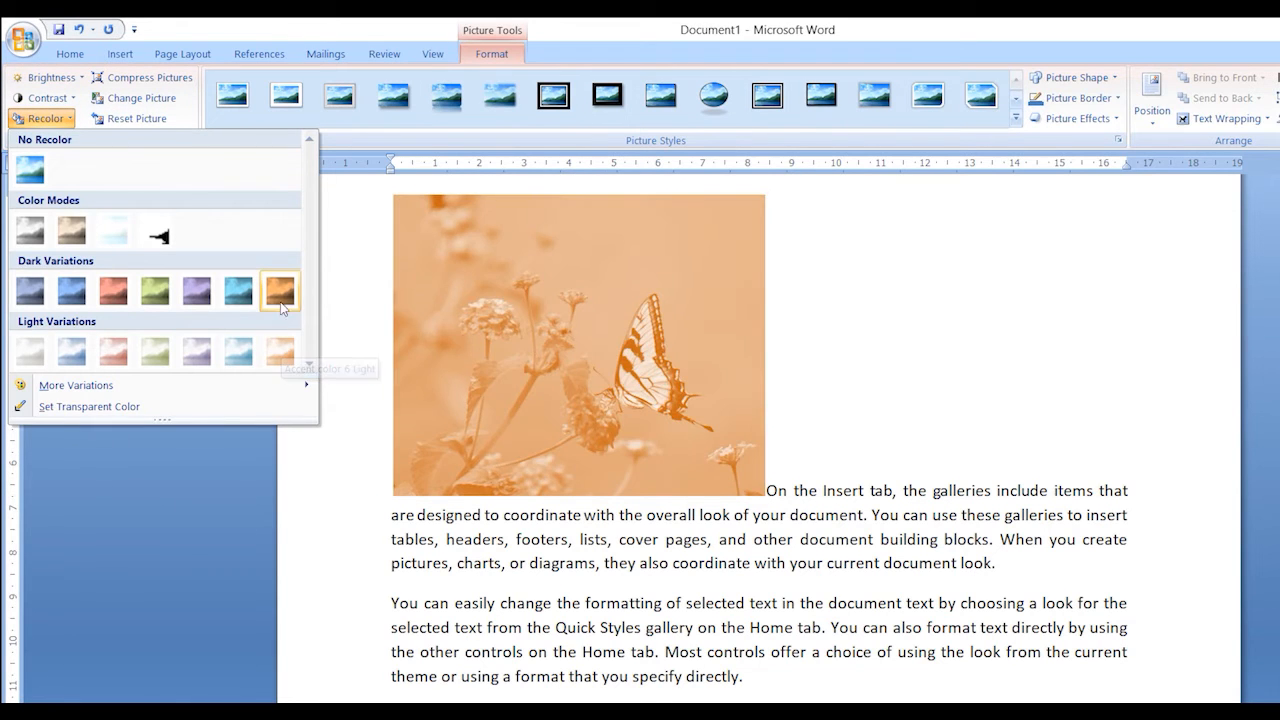
left_click(197, 290)
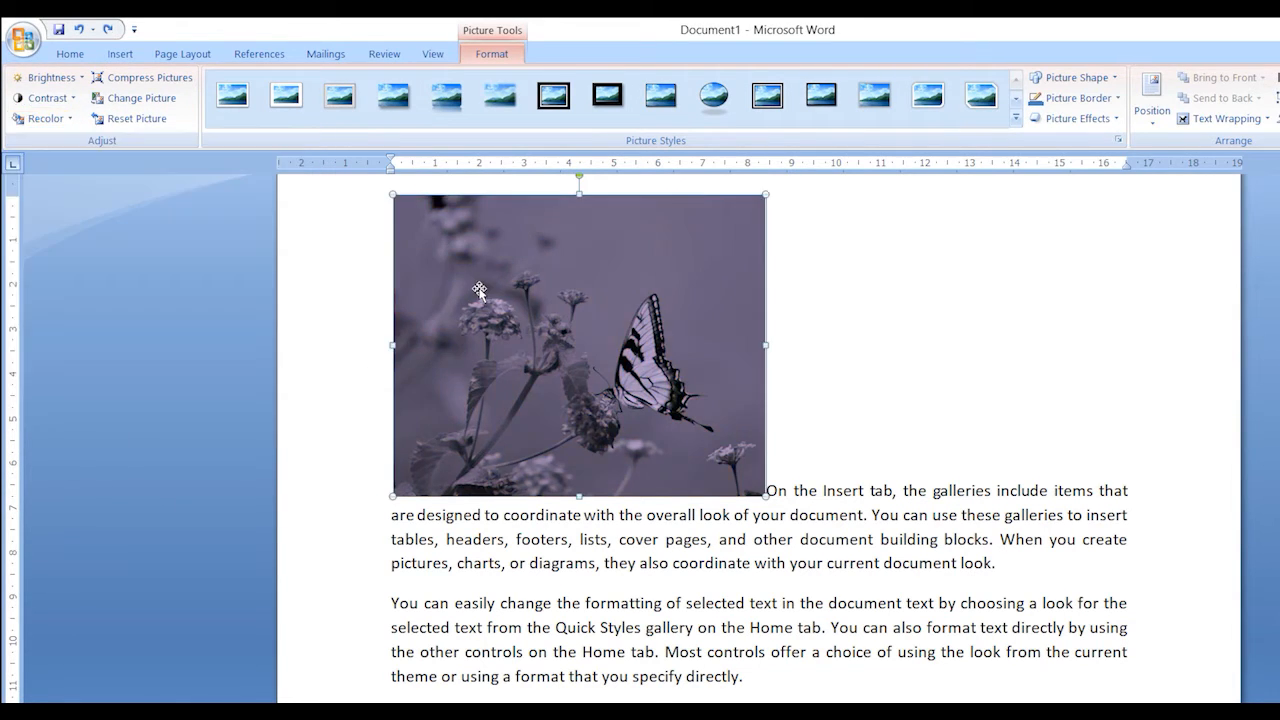
key("ctrl+z")
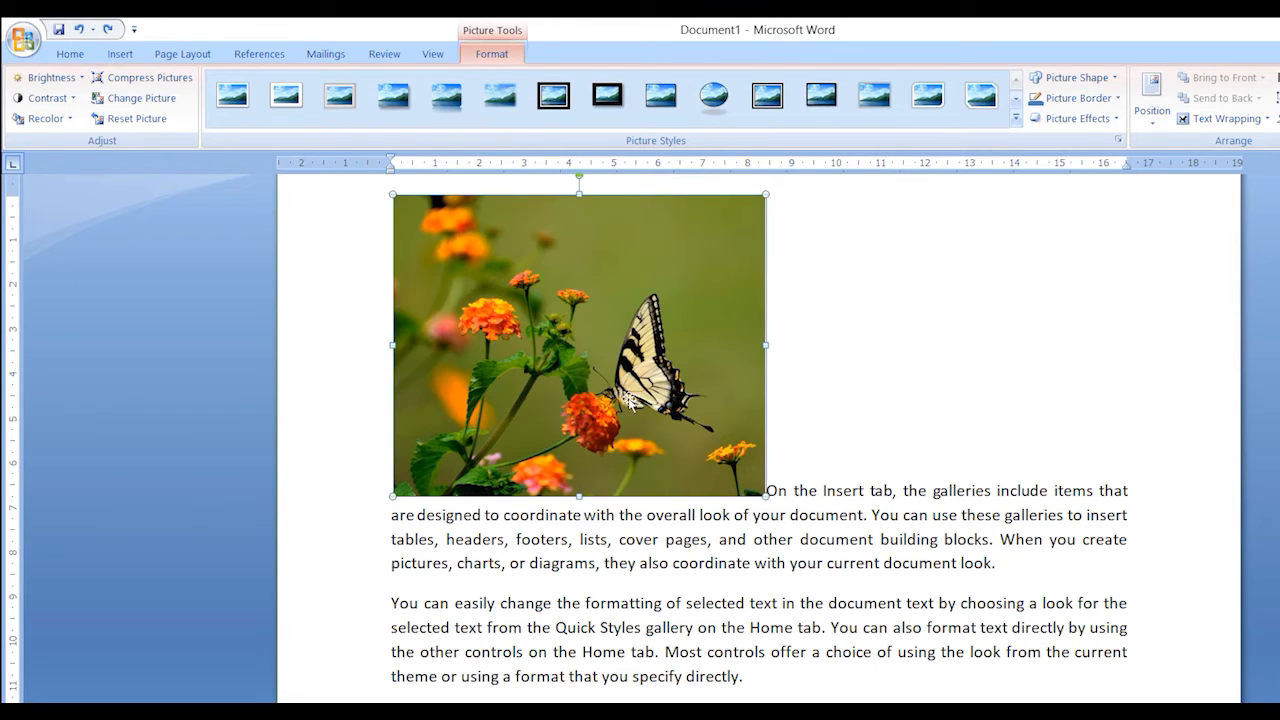
Step: Put the text beside the butterfly picture into its own paragraph below it, and center the picture on the page
left_click(770, 488)
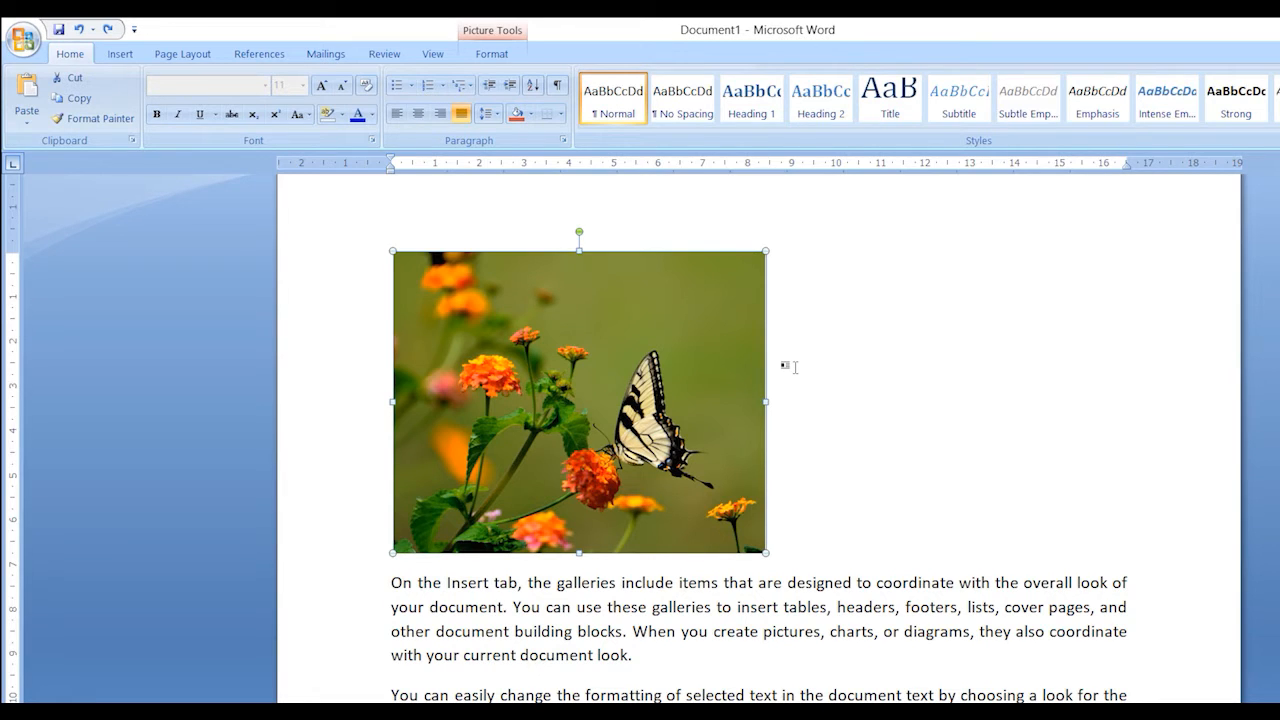
key("ctrl+e")
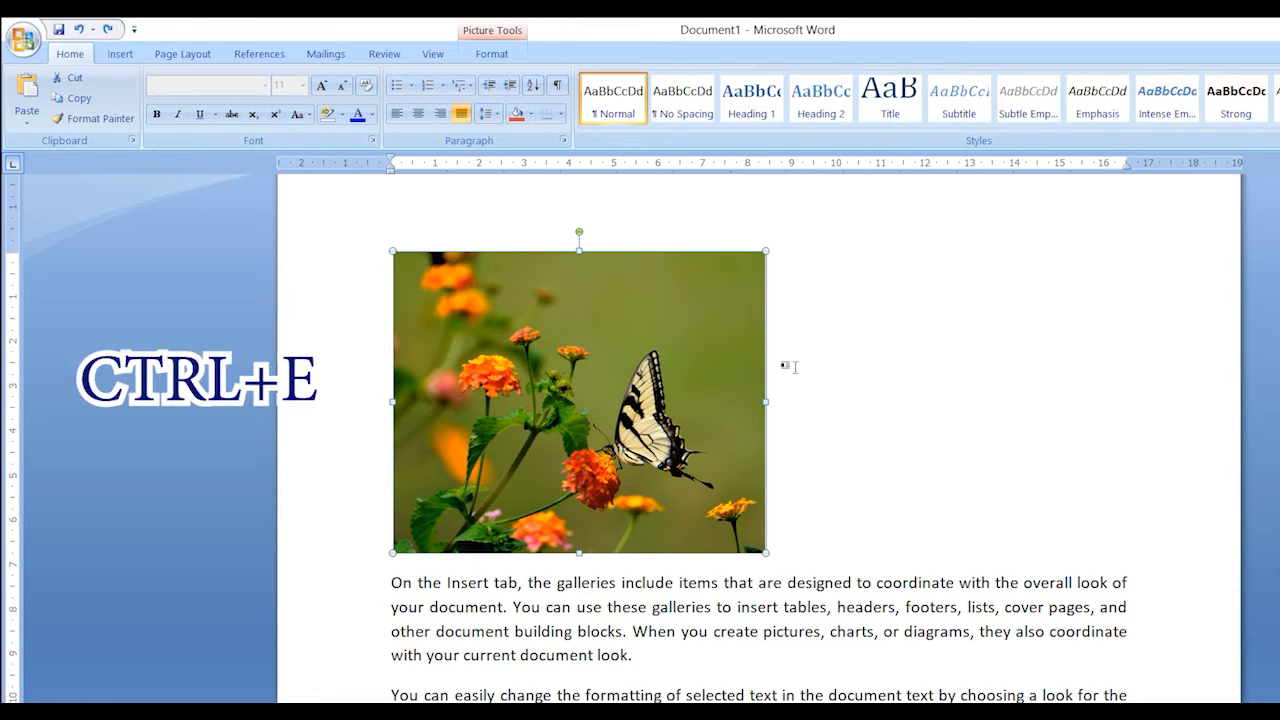
key("ctrl+z")
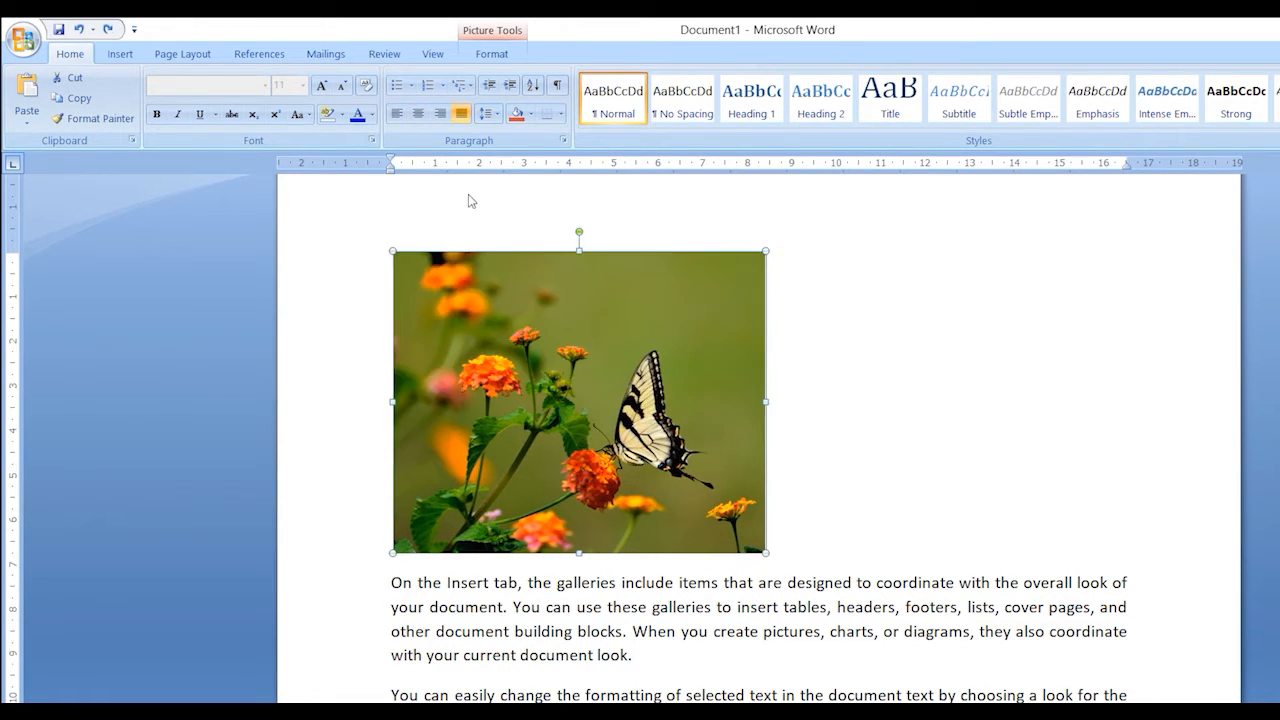
left_click(419, 114)
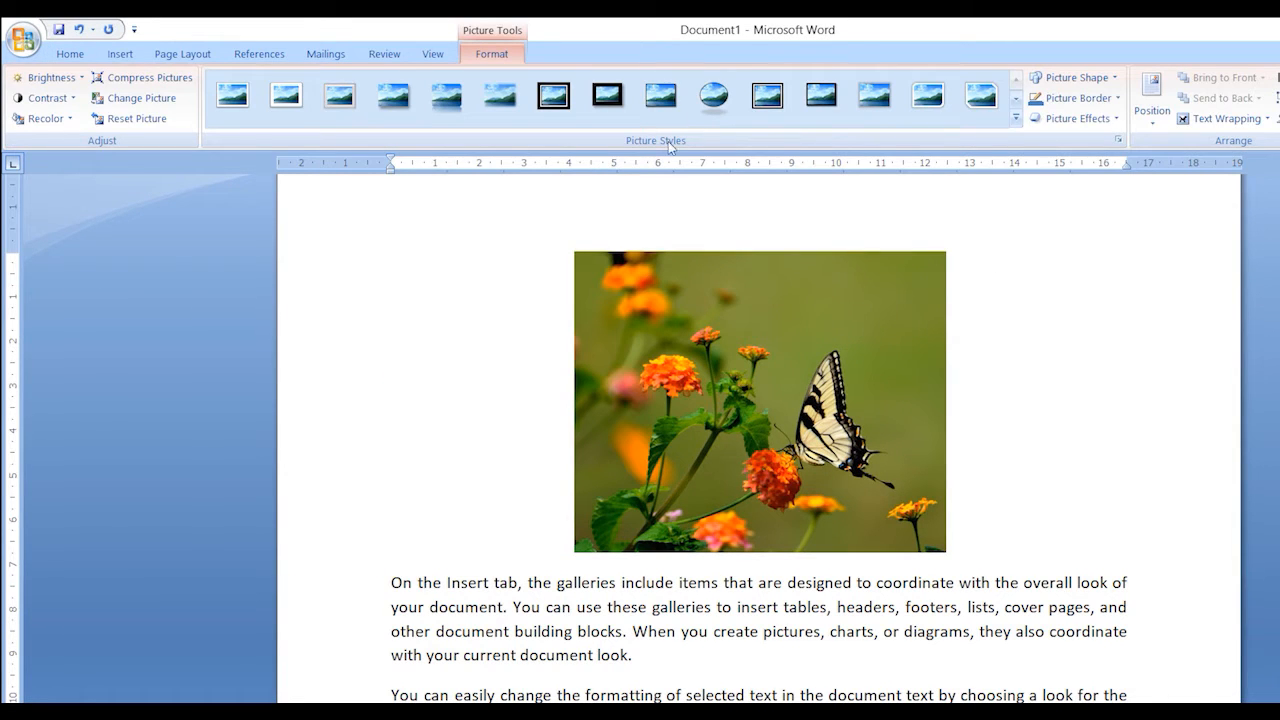
Step: Apply the rectangular picture style with soft, blurred edges to the butterfly picture
left_click(1016, 117)
left_click(875, 148)
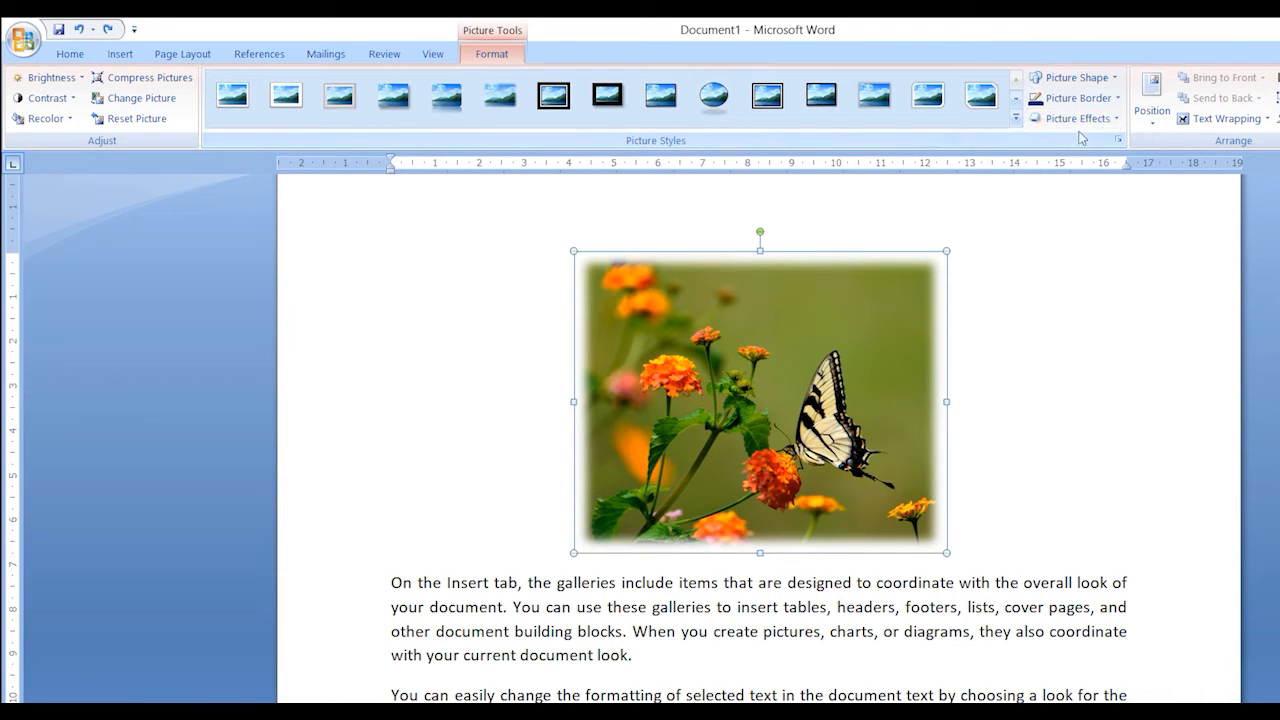
Step: Change the butterfly picture's shape to the flowchart display shape, and undo the shape change
left_click(1075, 80)
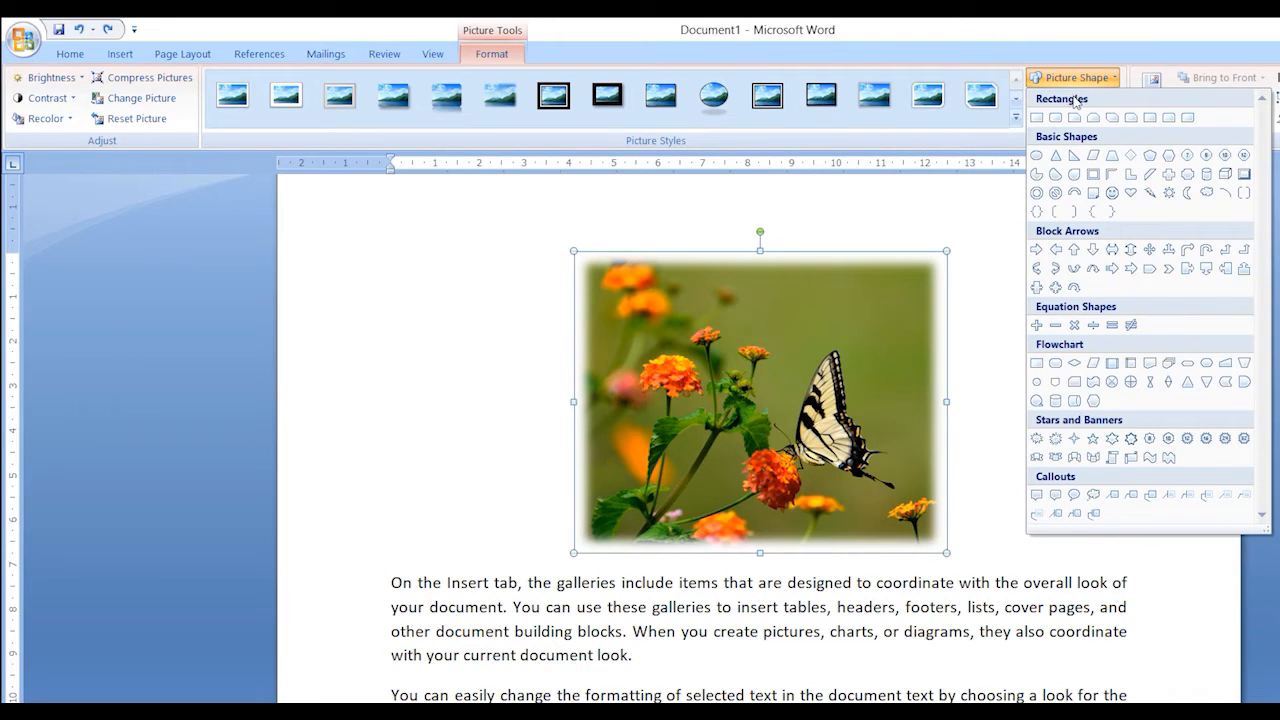
left_click(1093, 400)
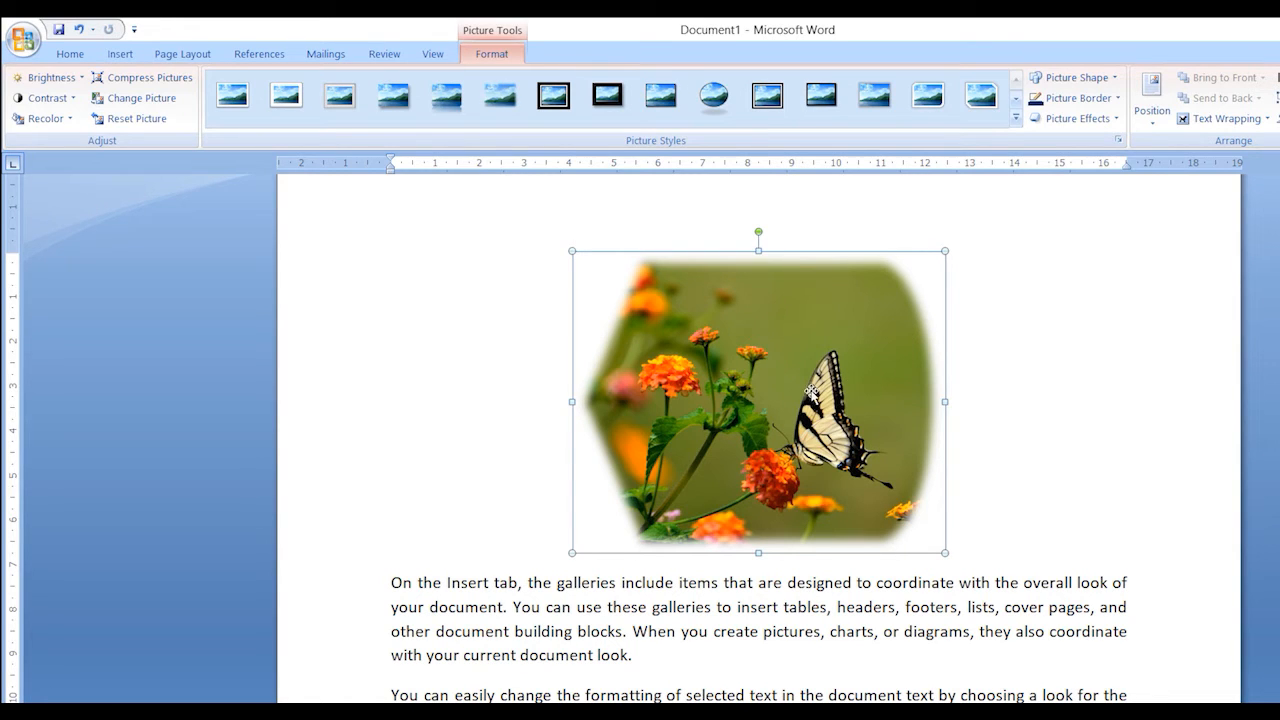
key("ctrl+z")
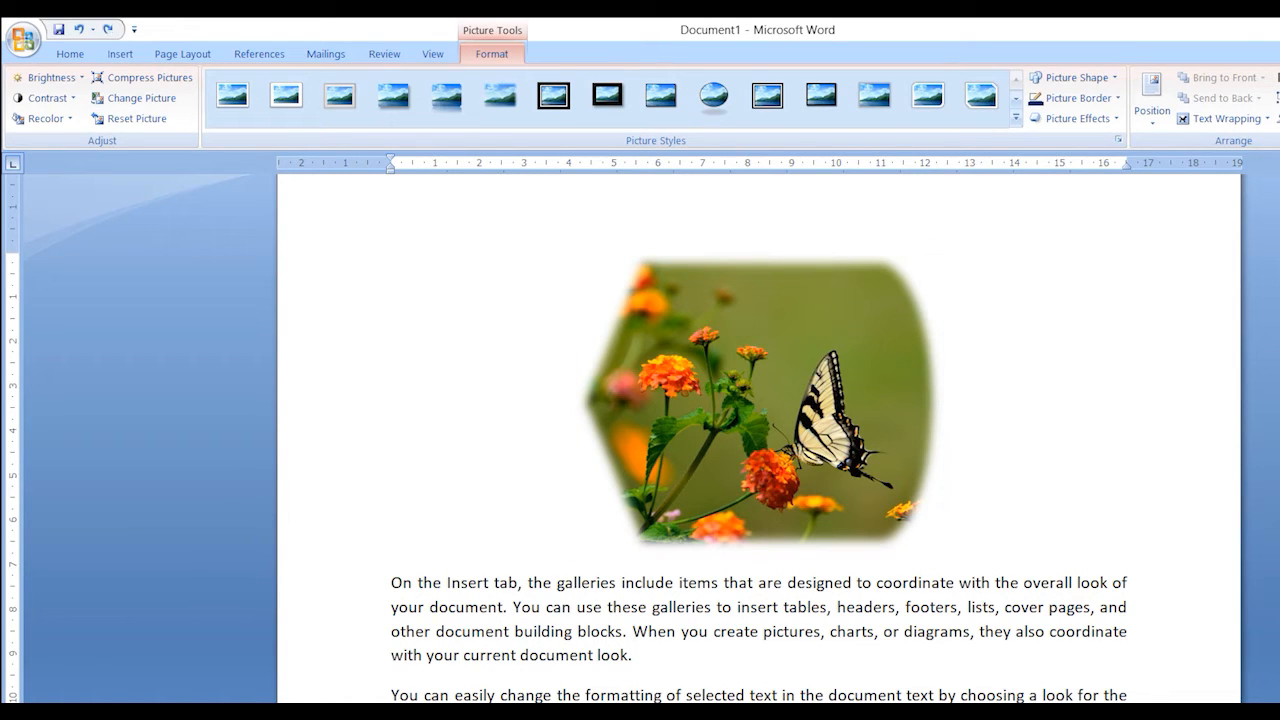
Step: Change the butterfly picture's shape to a five-pointed star
left_click(861, 390)
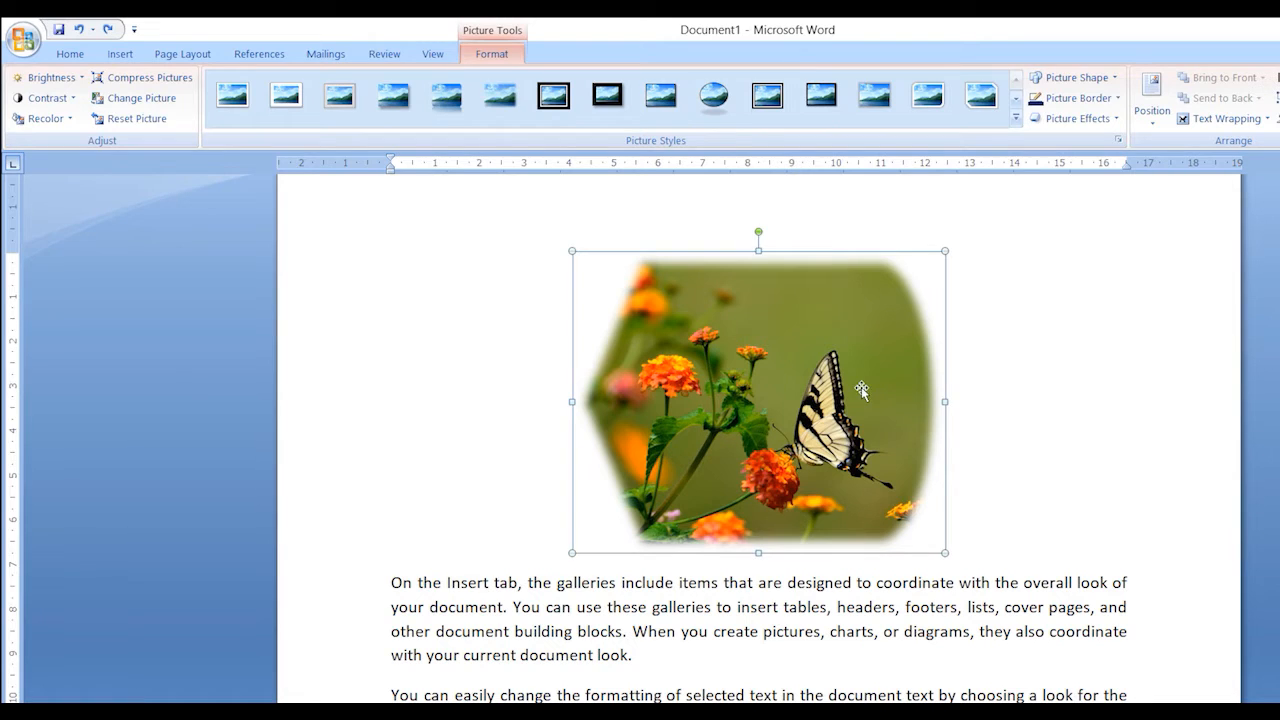
left_click(1075, 78)
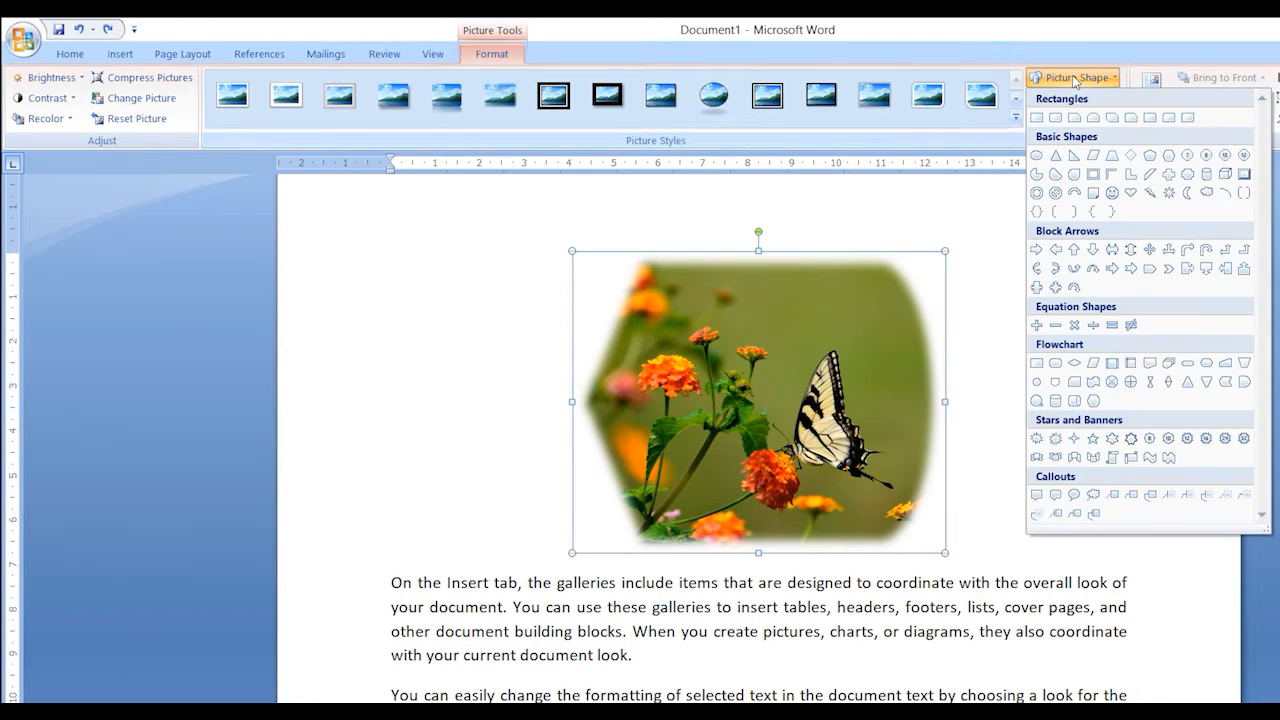
left_click(1093, 438)
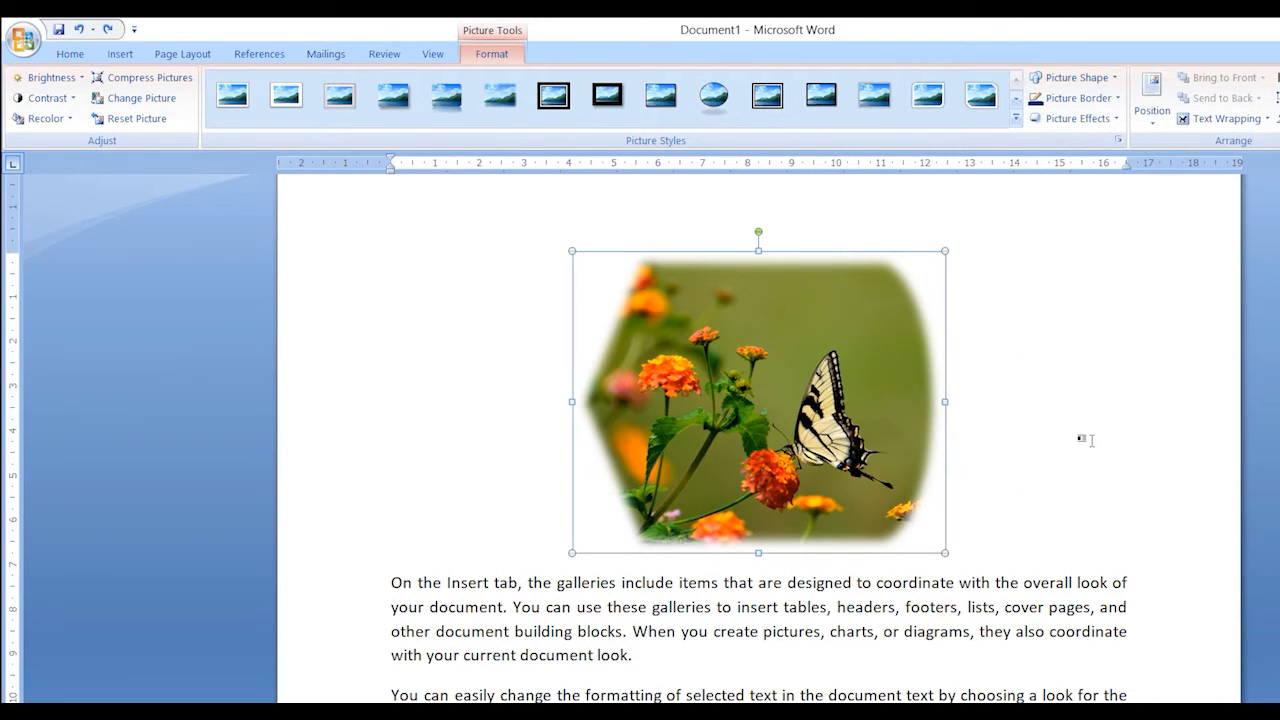
left_click(1080, 259)
Step: Insert the trees-in-park picture at the start of the second paragraph, which begins "You can easily change the formatting"
scroll(1080, 259, "down", 1)
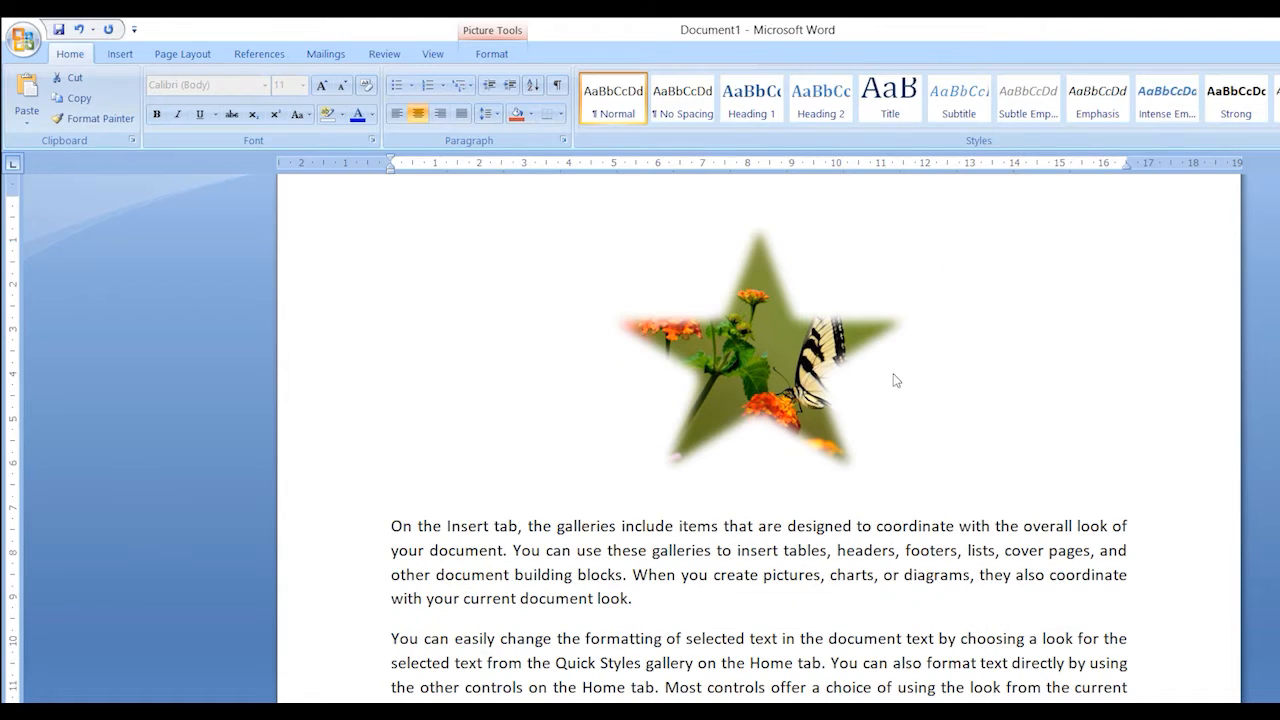
scroll(623, 506, "down", 2)
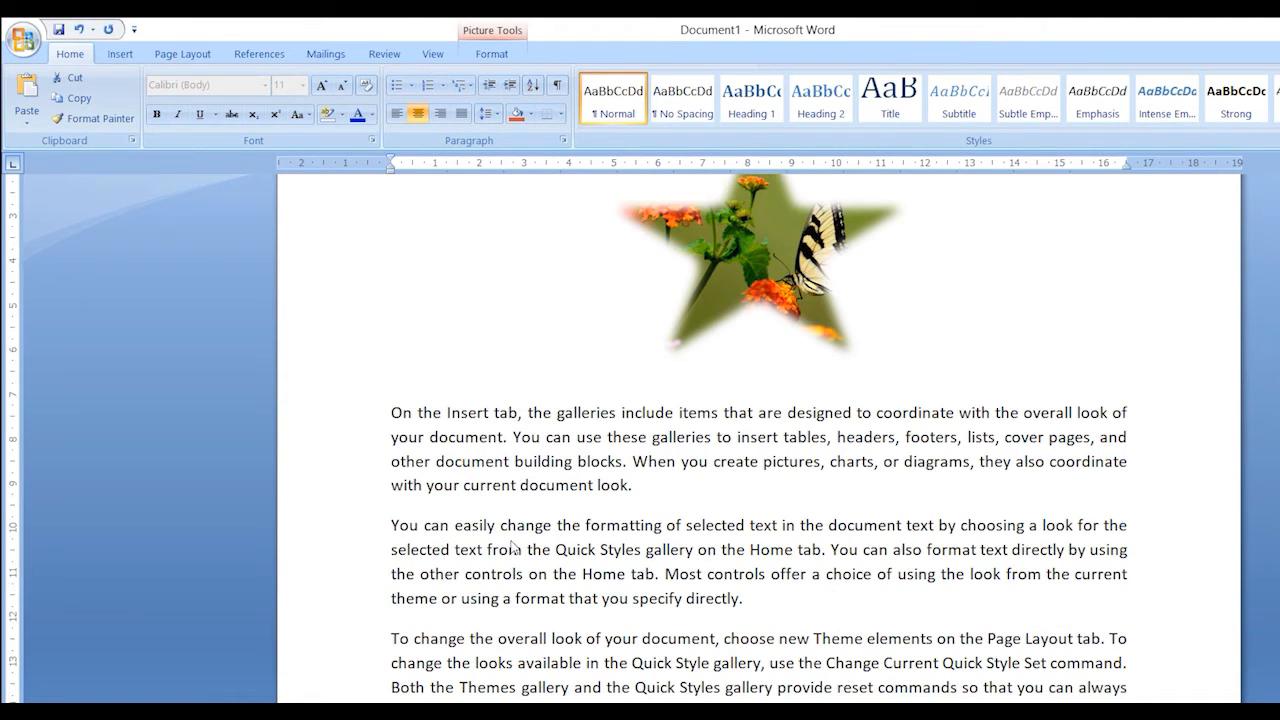
left_click(395, 524)
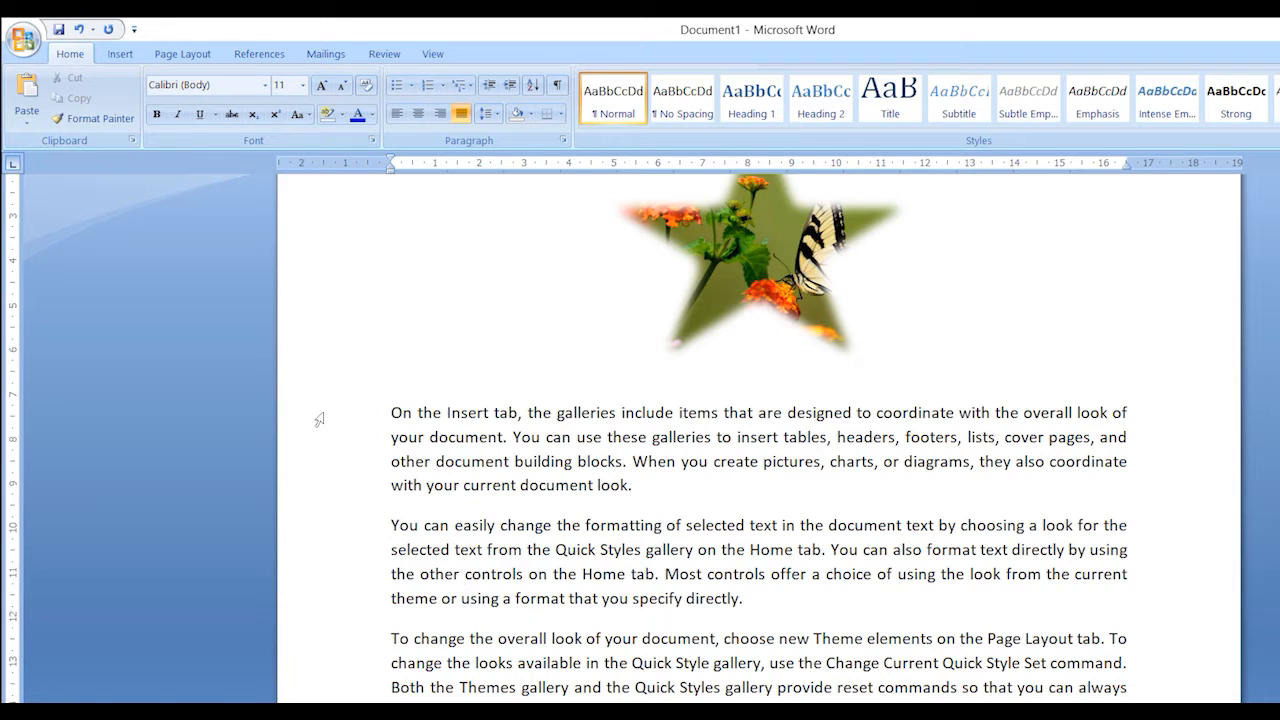
left_click(120, 54)
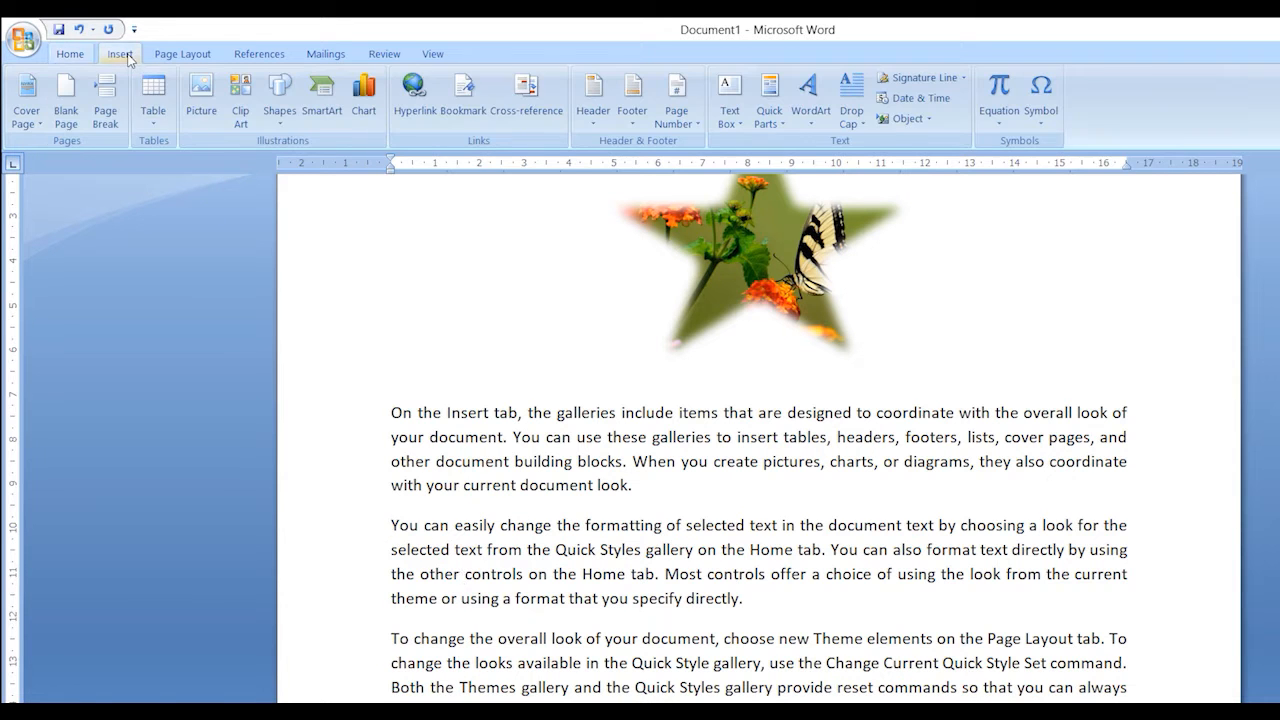
left_click(203, 119)
double_click(257, 338)
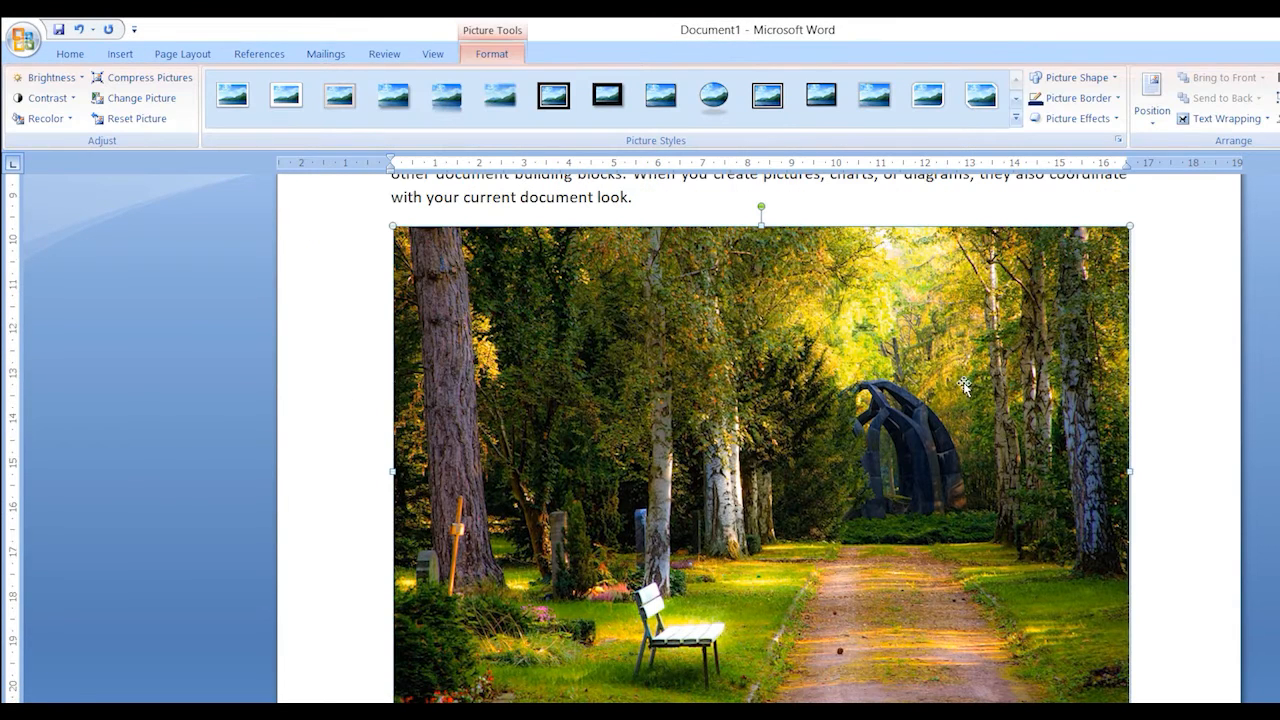
Step: Shrink the park picture proportionally to about a third of the text width
left_click_drag(1131, 225, 634, 514)
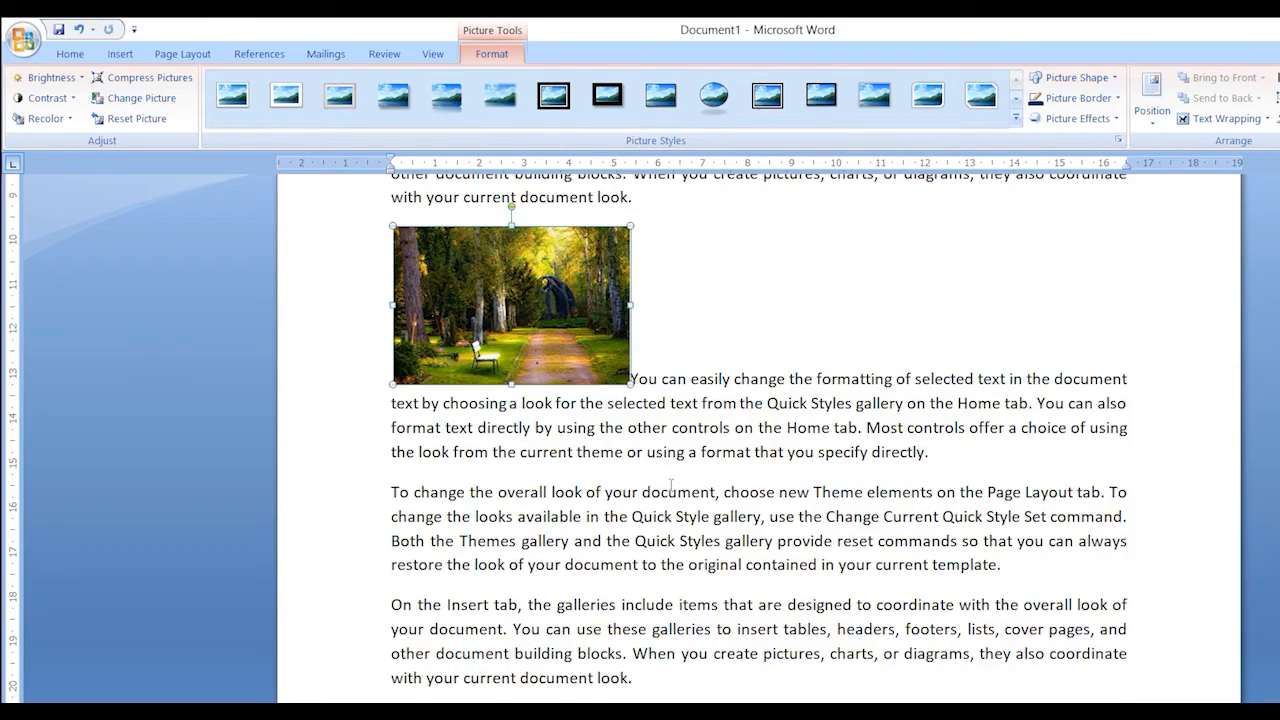
scroll(672, 484, "up", 6)
scroll(672, 484, "down", 3)
scroll(675, 484, "down", 2)
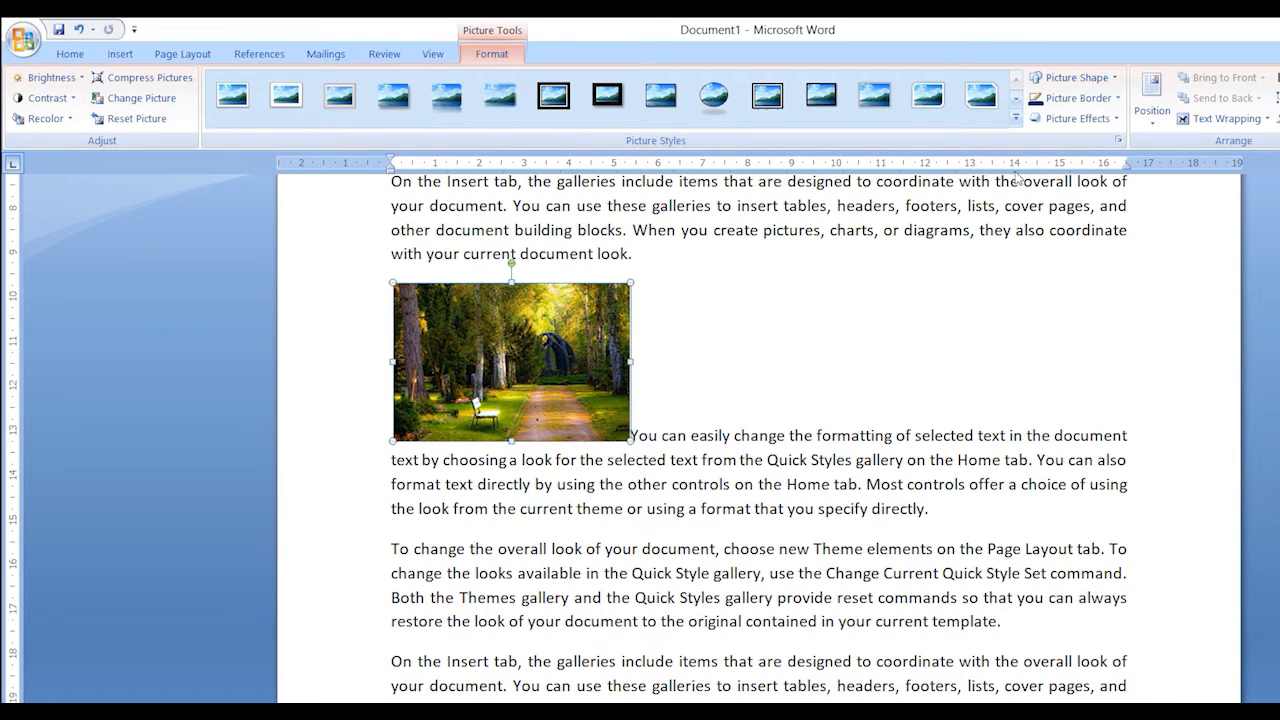
Step: Set the park picture's text wrapping to Square and move it against the left margin beside the second paragraph
left_click(1212, 121)
left_click(550, 308)
right_click(552, 312)
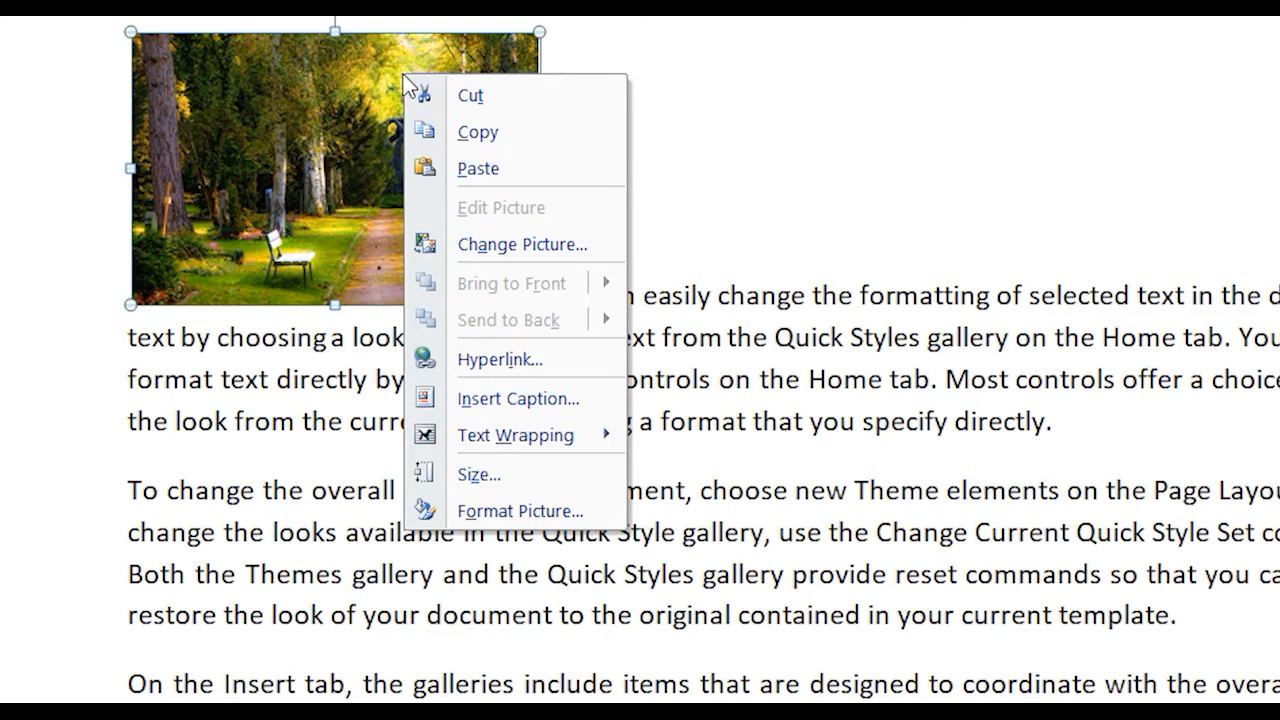
mouse_move(580, 450)
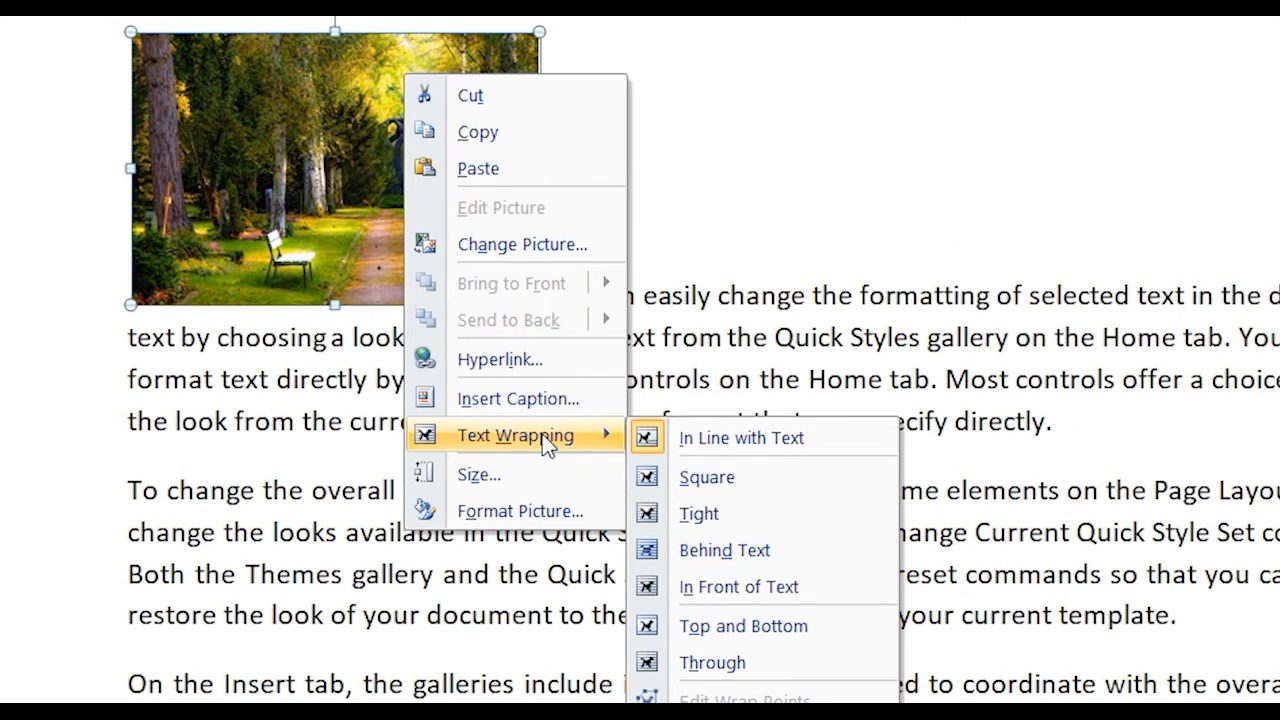
left_click(715, 485)
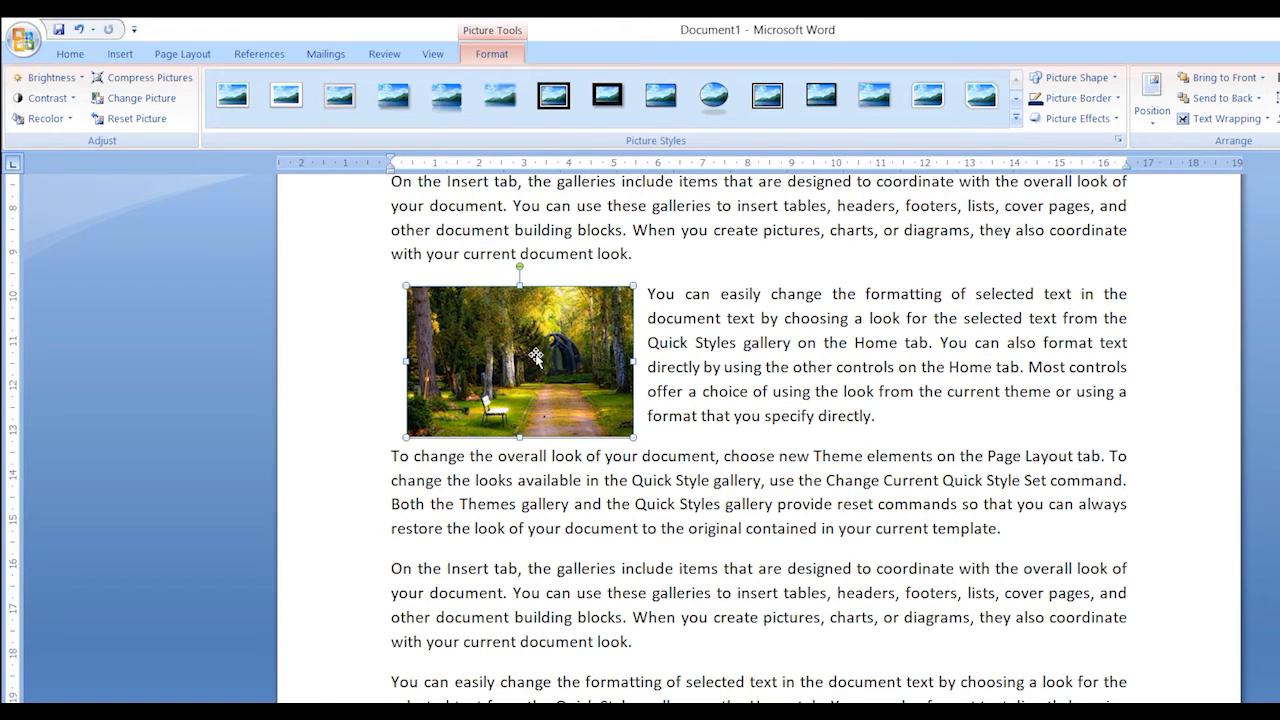
left_click_drag(800, 548, 528, 354)
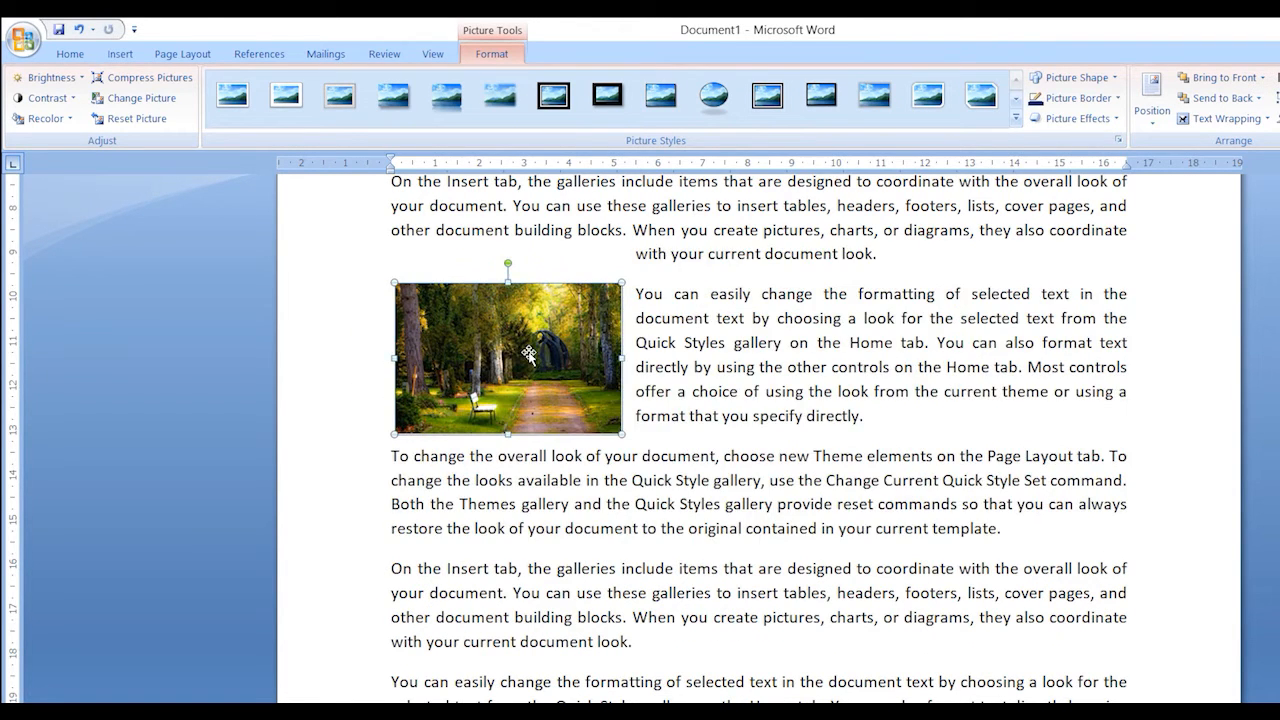
scroll(740, 440, "up", 8)
left_click(758, 456)
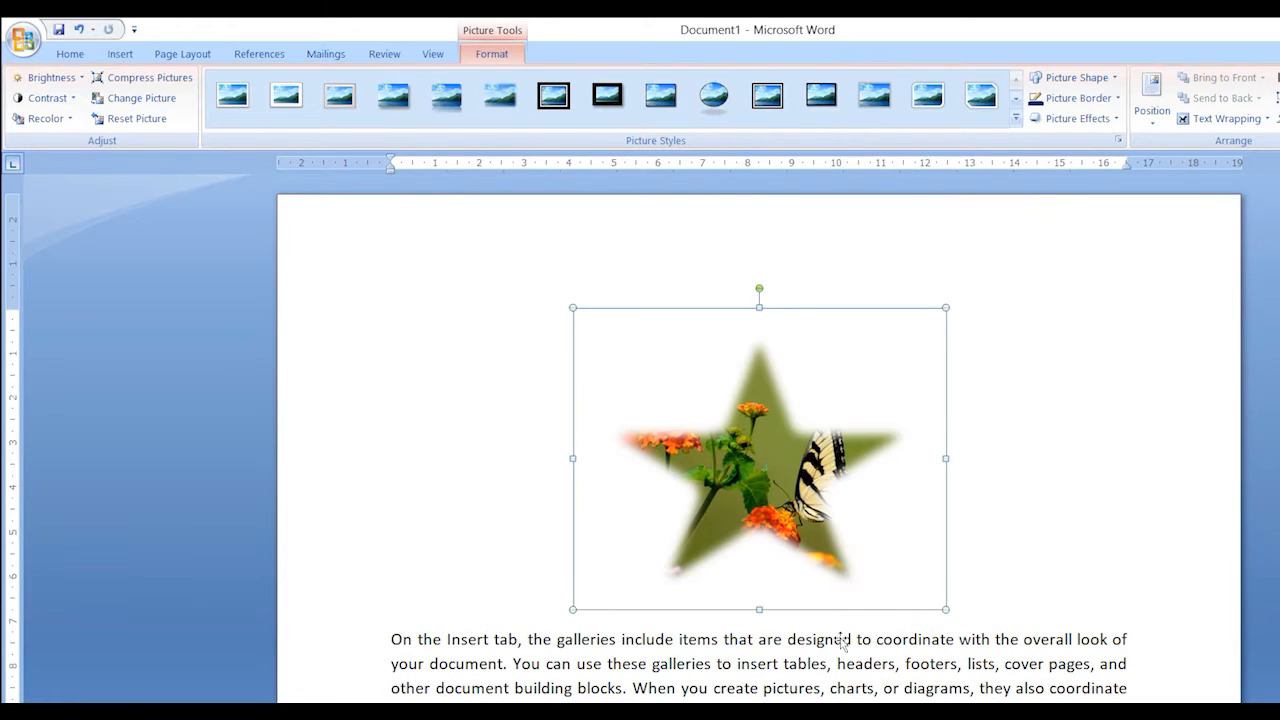
scroll(838, 636, "down", 6)
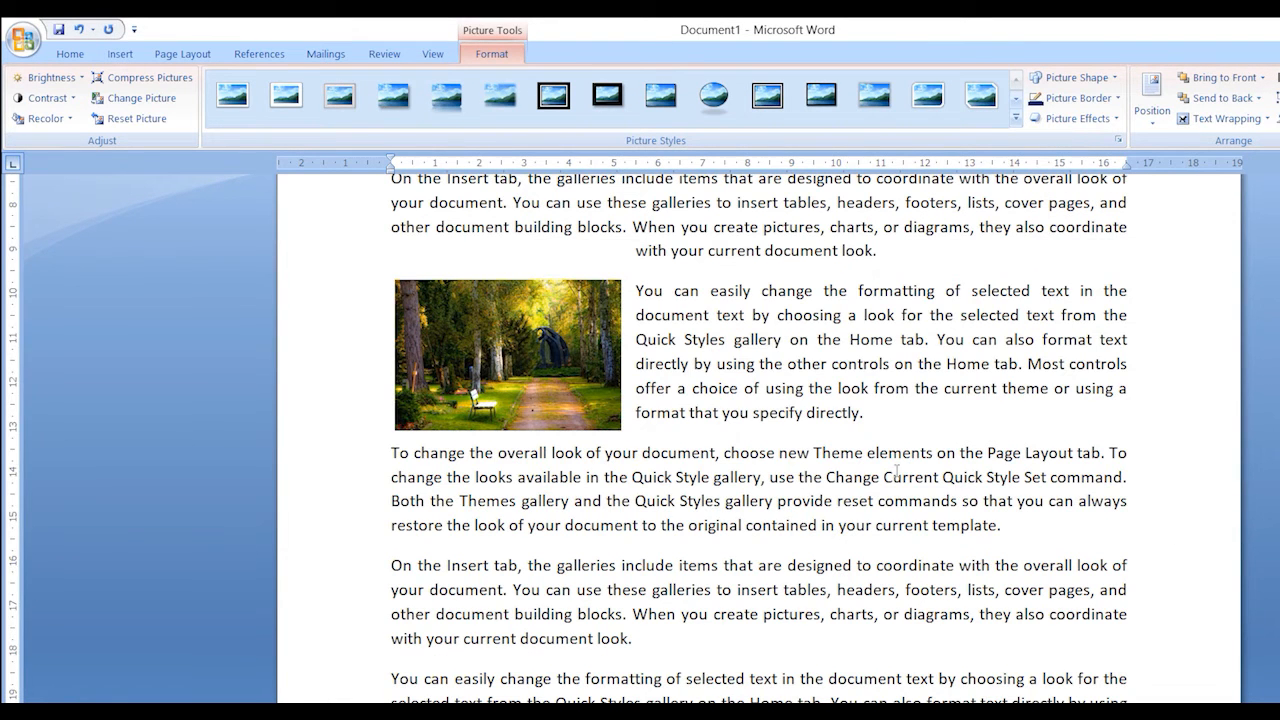
Step: Insert the seaport-during-daytime-132037 picture on the blank page after the body text
scroll(897, 470, "down", 3)
left_click(734, 563)
scroll(734, 563, "down", 2)
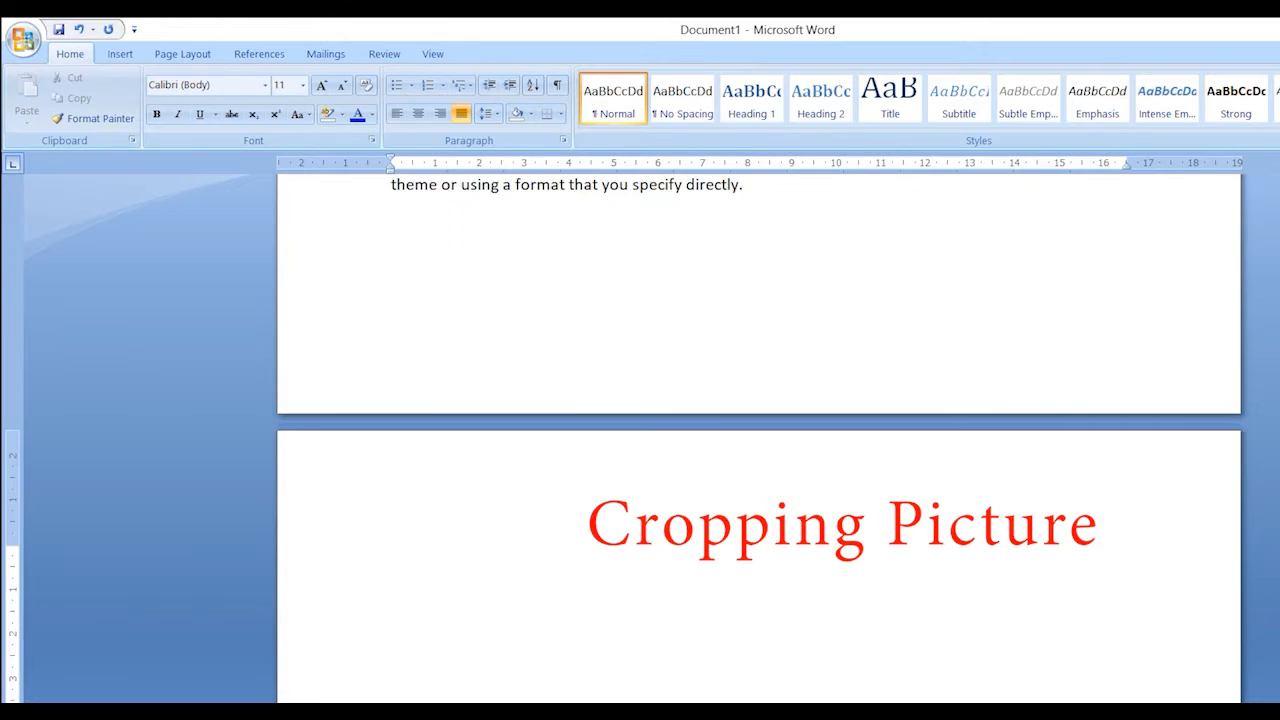
scroll(758, 440, "down", 2)
left_click(119, 54)
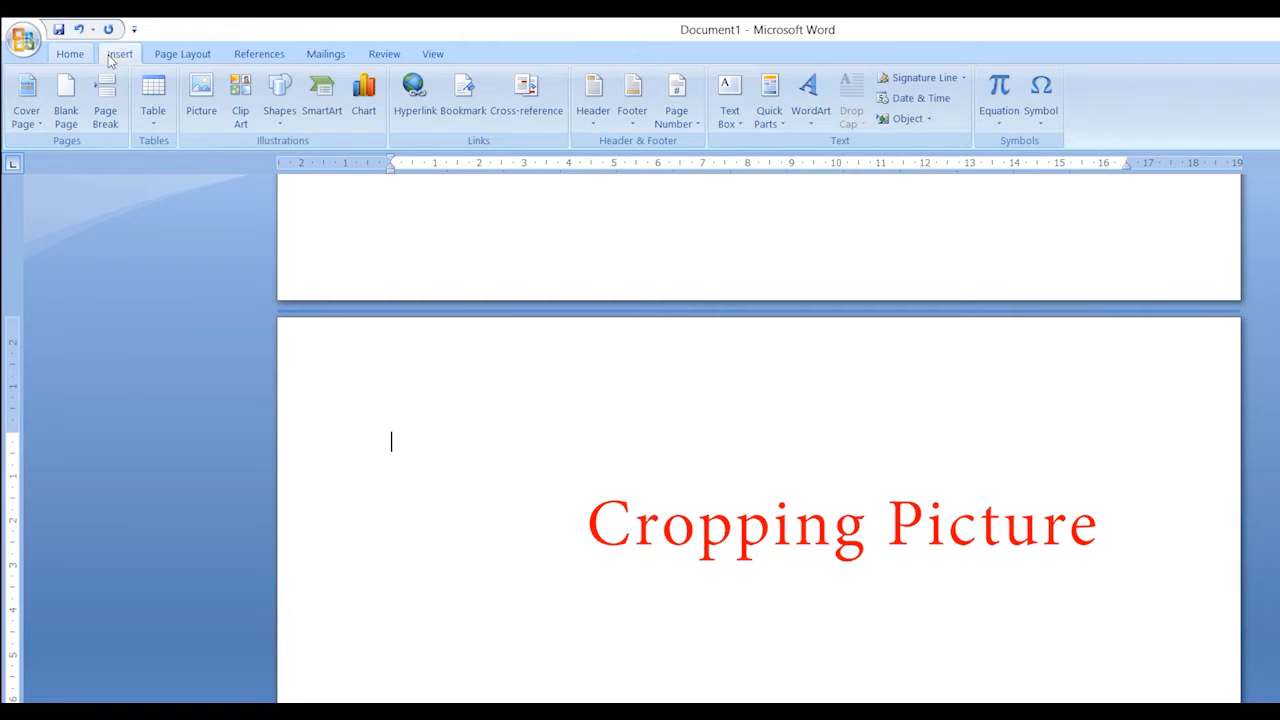
left_click(199, 100)
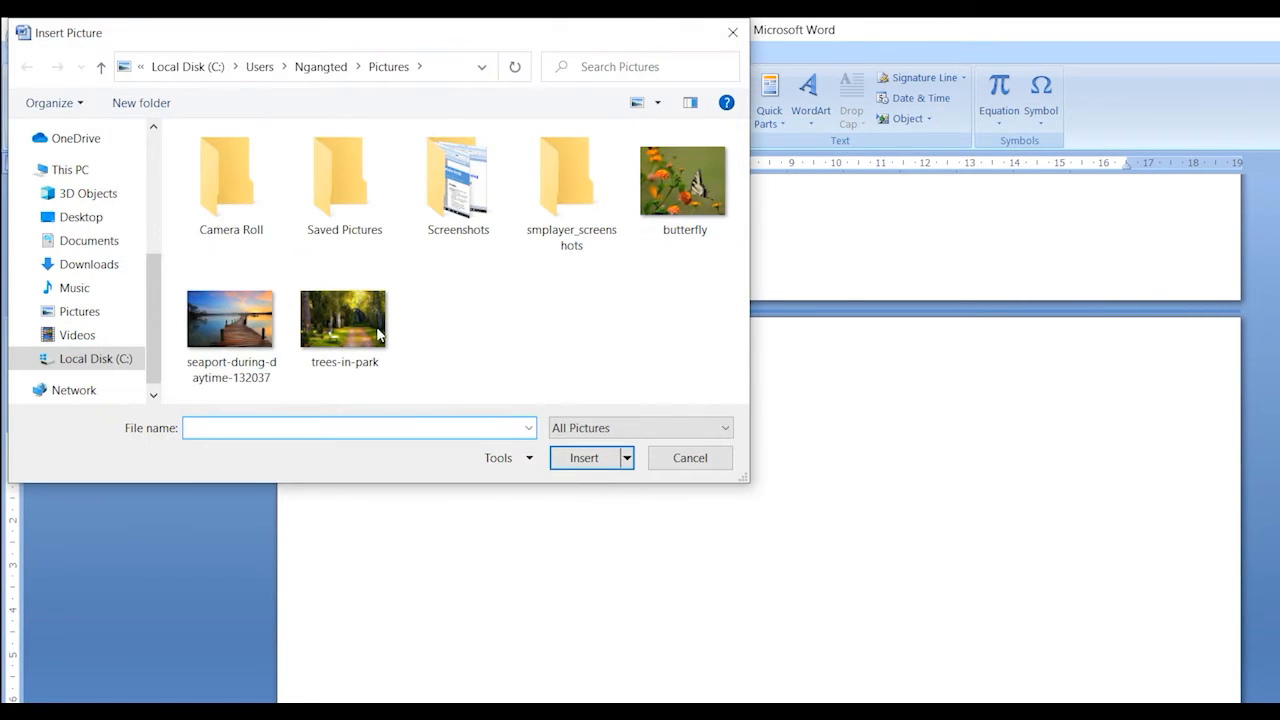
double_click(236, 337)
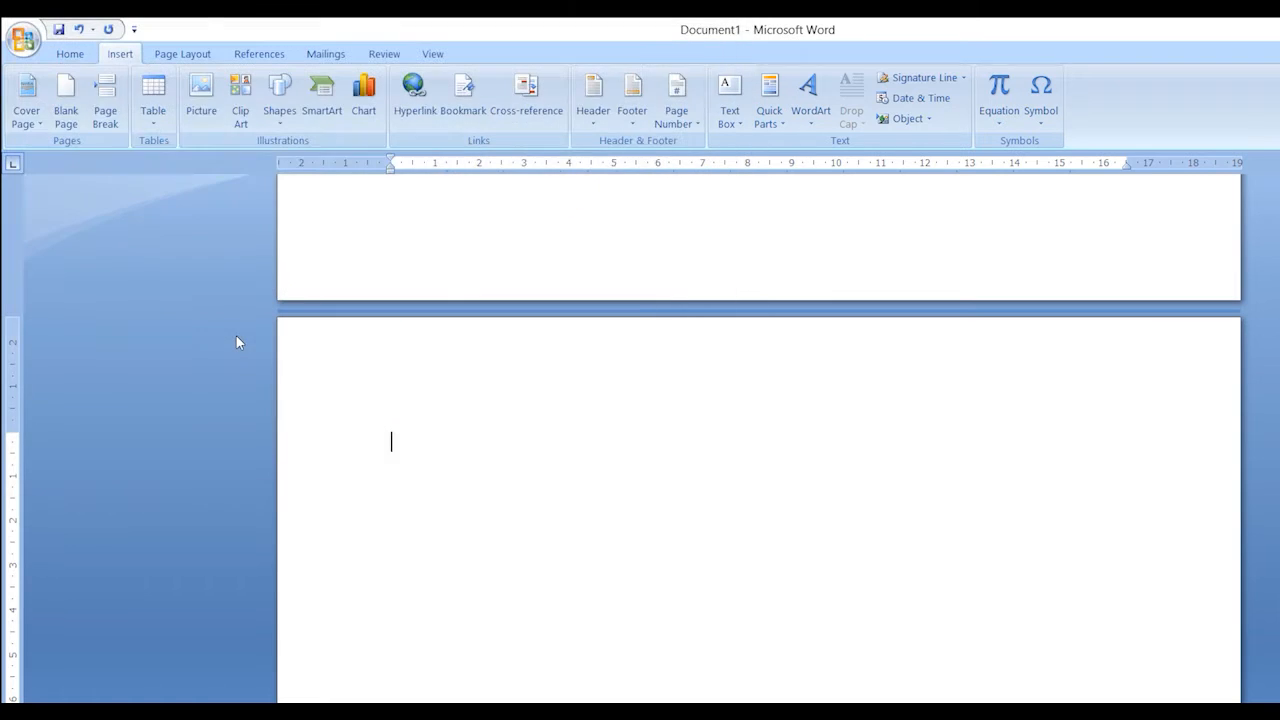
scroll(744, 519, "down", 5)
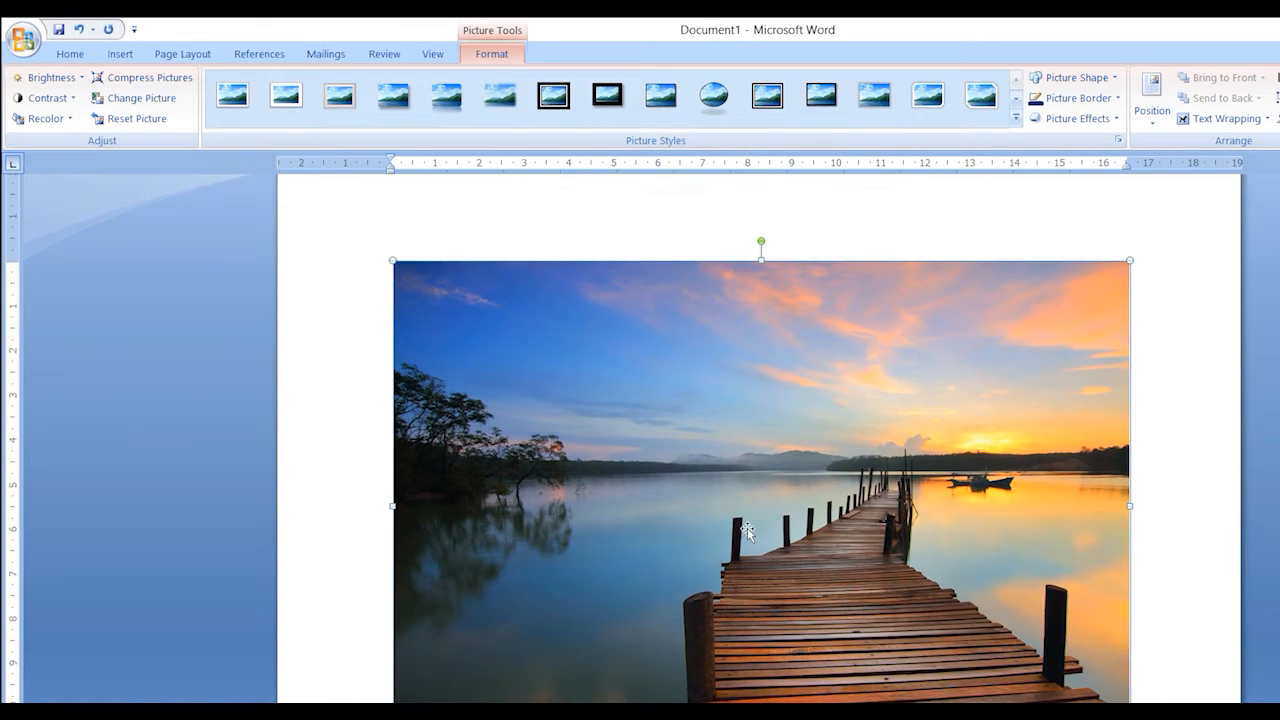
Step: Crop the seaport picture, removing most of the sky, the trees along its left side and a strip at its bottom
scroll(763, 530, "up", 3)
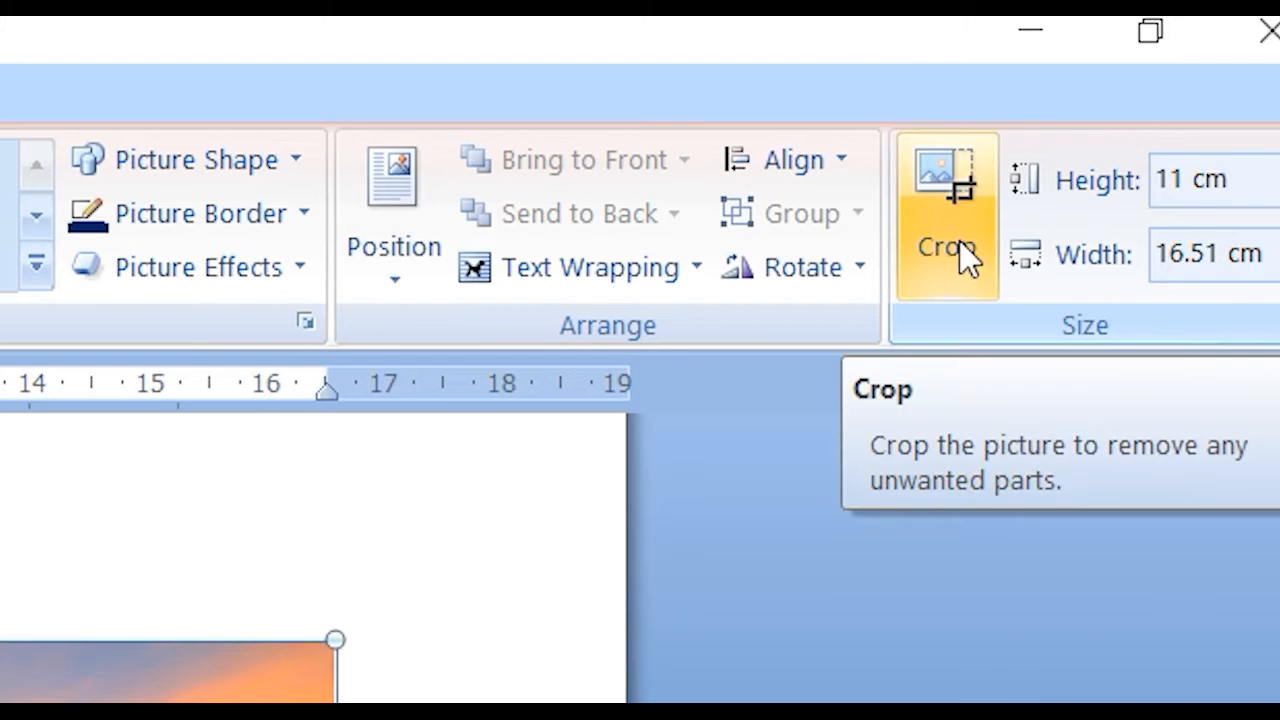
left_click(960, 250)
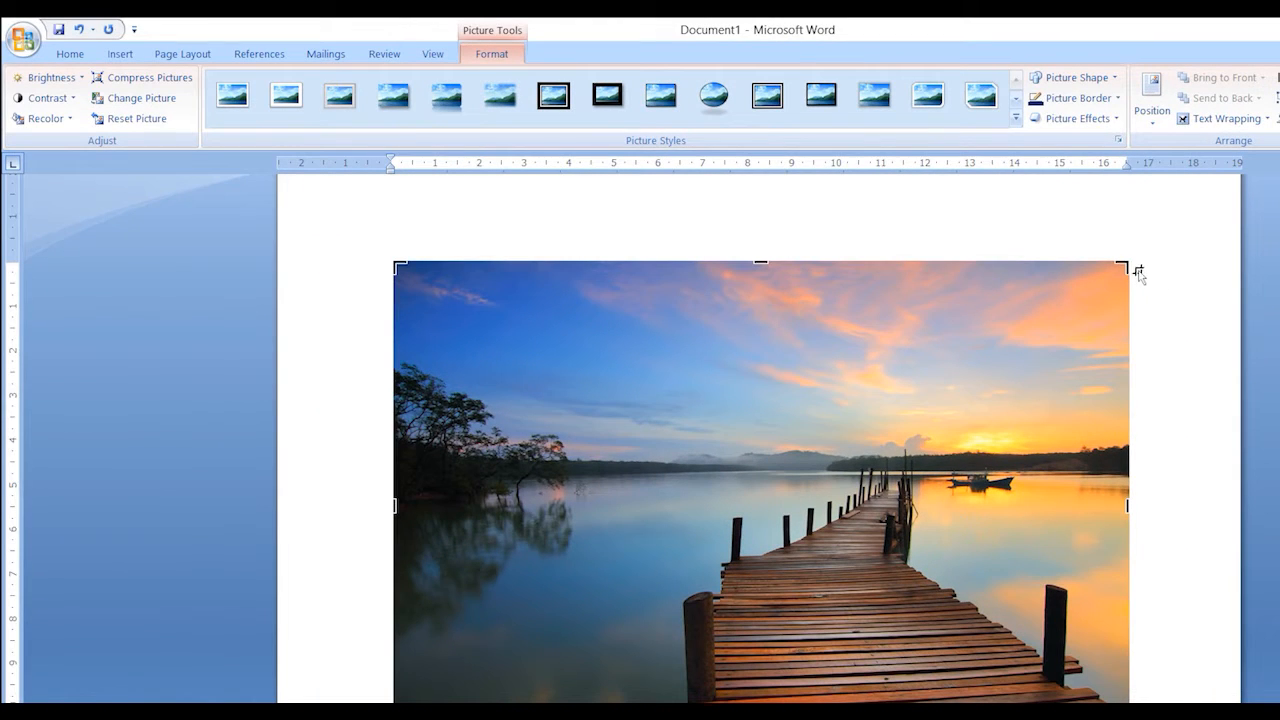
left_click_drag(400, 266, 694, 444)
left_click_drag(400, 268, 567, 438)
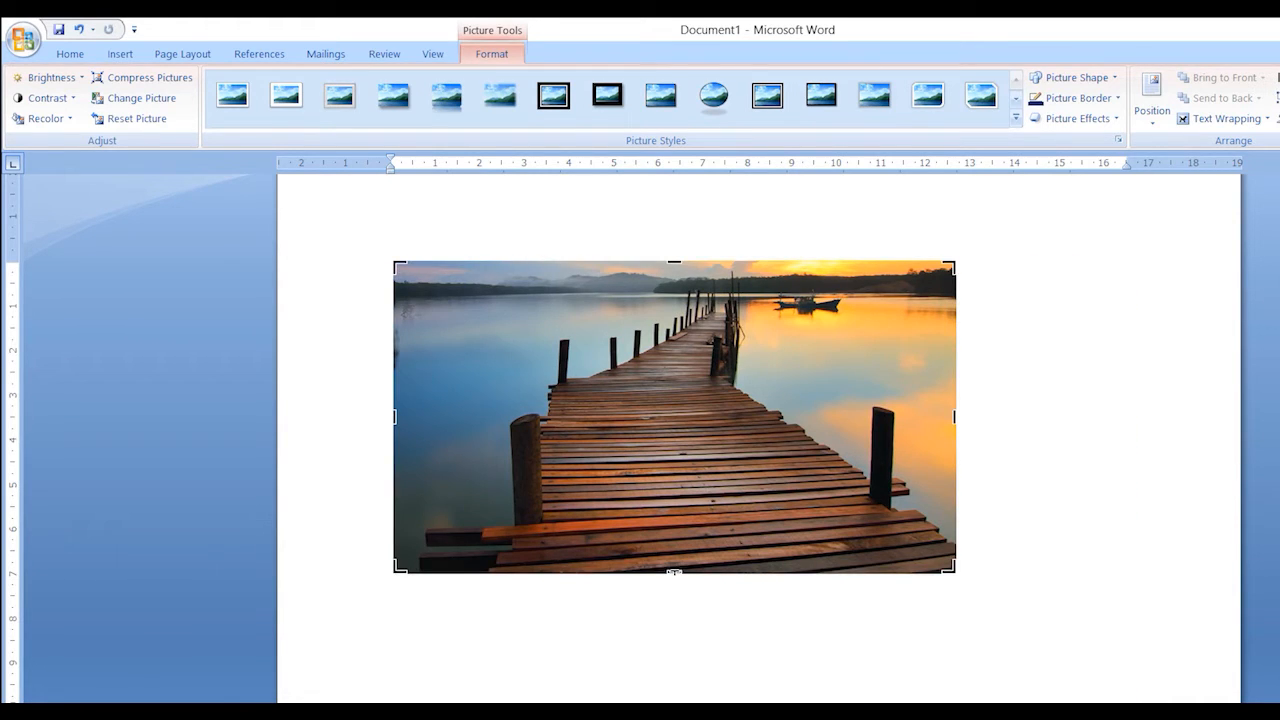
left_click_drag(674, 572, 666, 508)
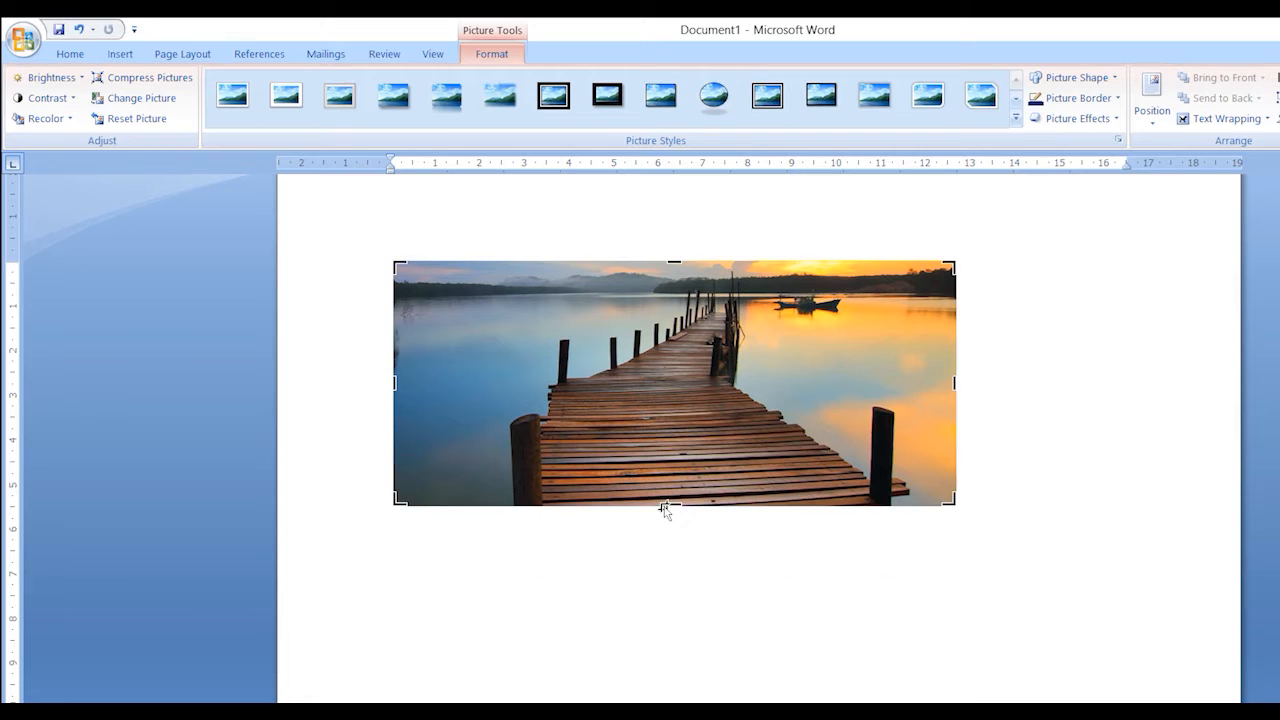
Step: Set the seaport picture's text wrapping to Behind Text
right_click(777, 352)
mouse_move(877, 561)
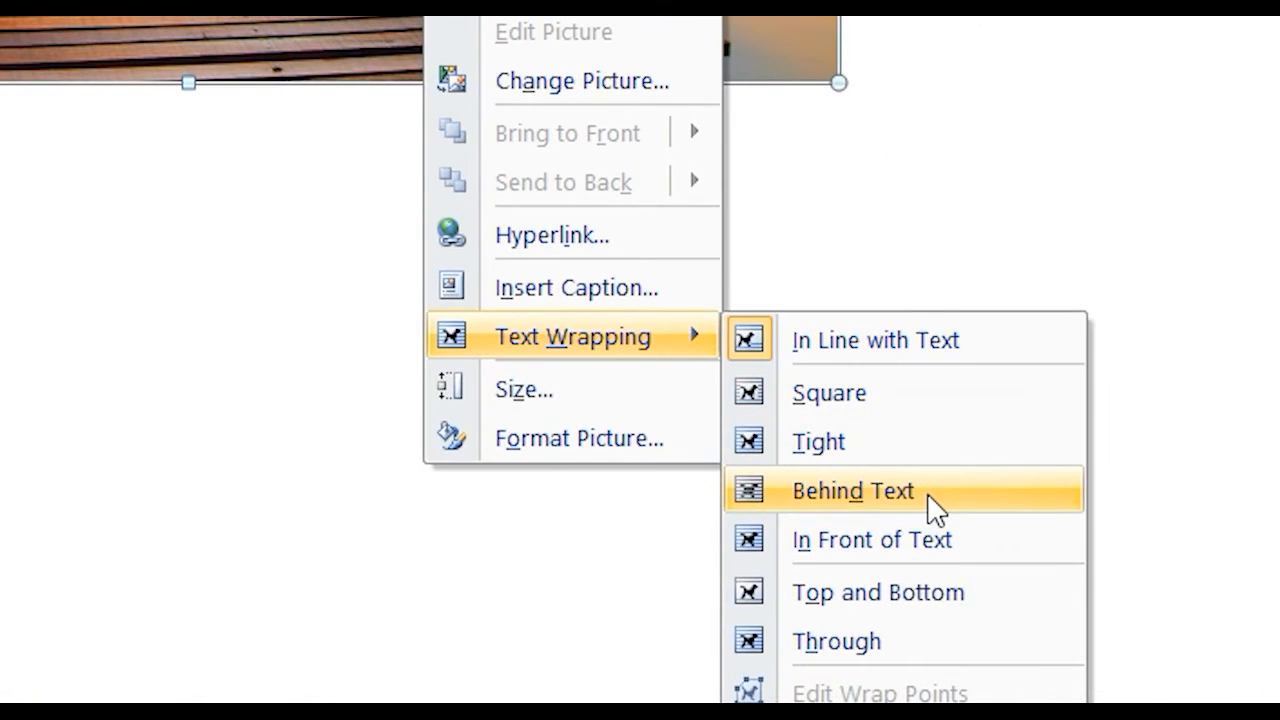
left_click(930, 505)
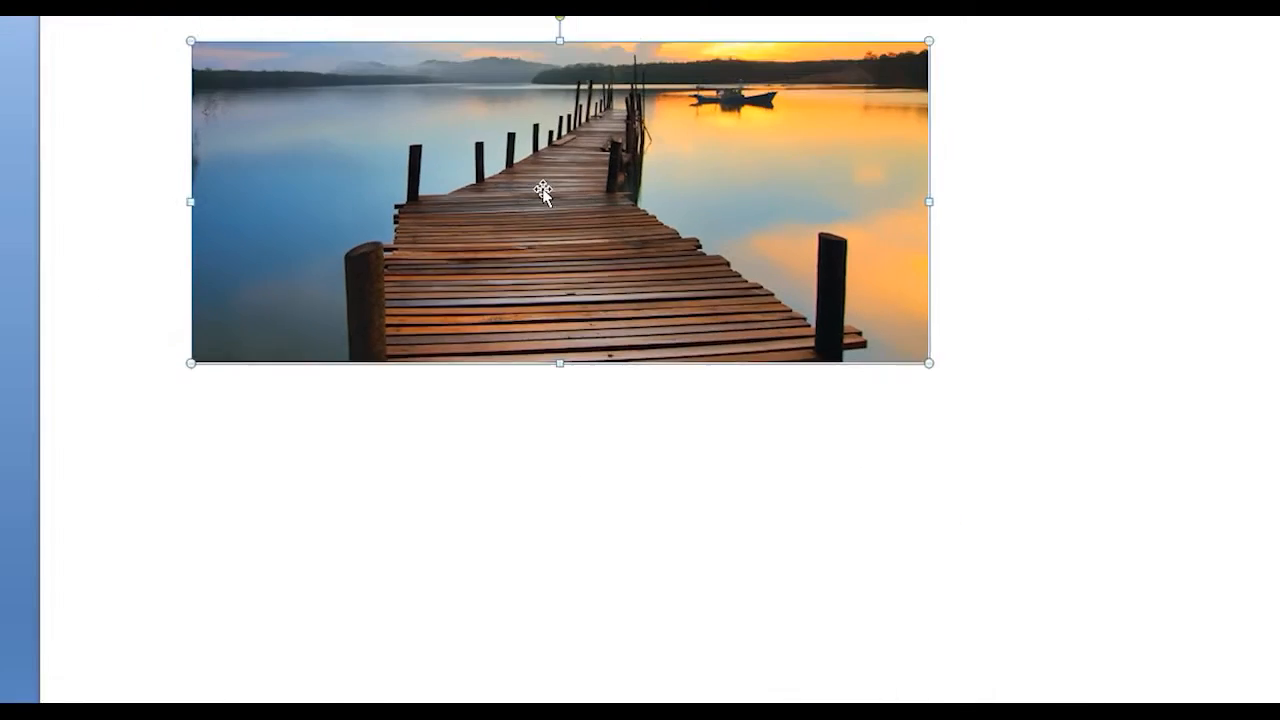
Step: Move the seaport picture on the page so that it lies behind the white word "Hello"
left_click_drag(543, 190, 668, 642)
left_click_drag(646, 522, 654, 617)
left_click_drag(614, 364, 612, 334)
scroll(740, 425, "up", 2)
left_click_drag(768, 415, 750, 420)
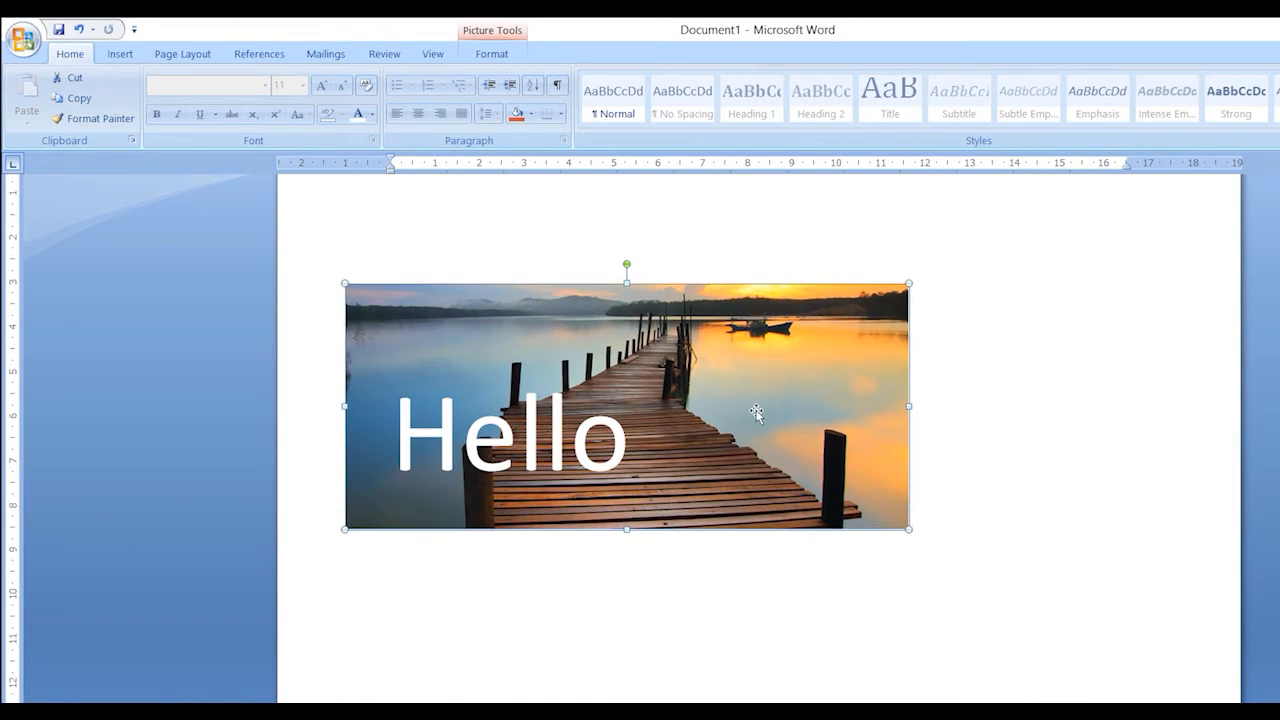
left_click(624, 440)
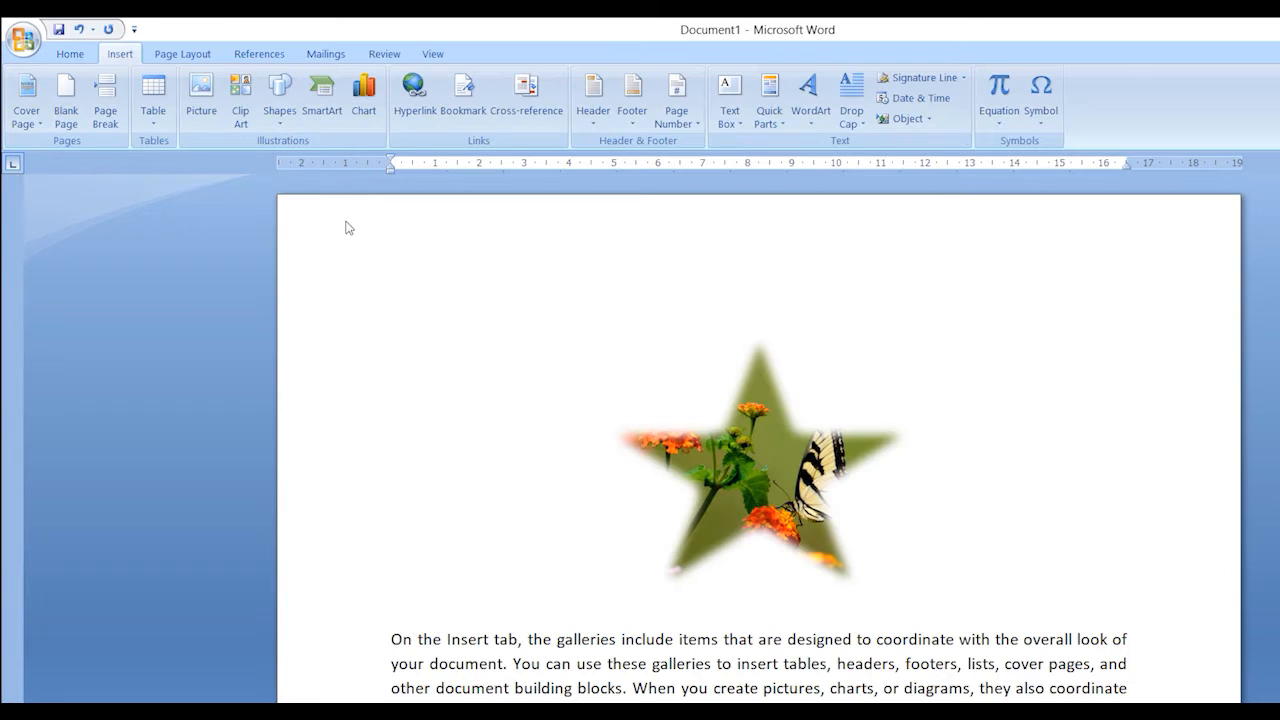
Step: Open Clip Art and search the selected collections for "flower"
left_click(231, 124)
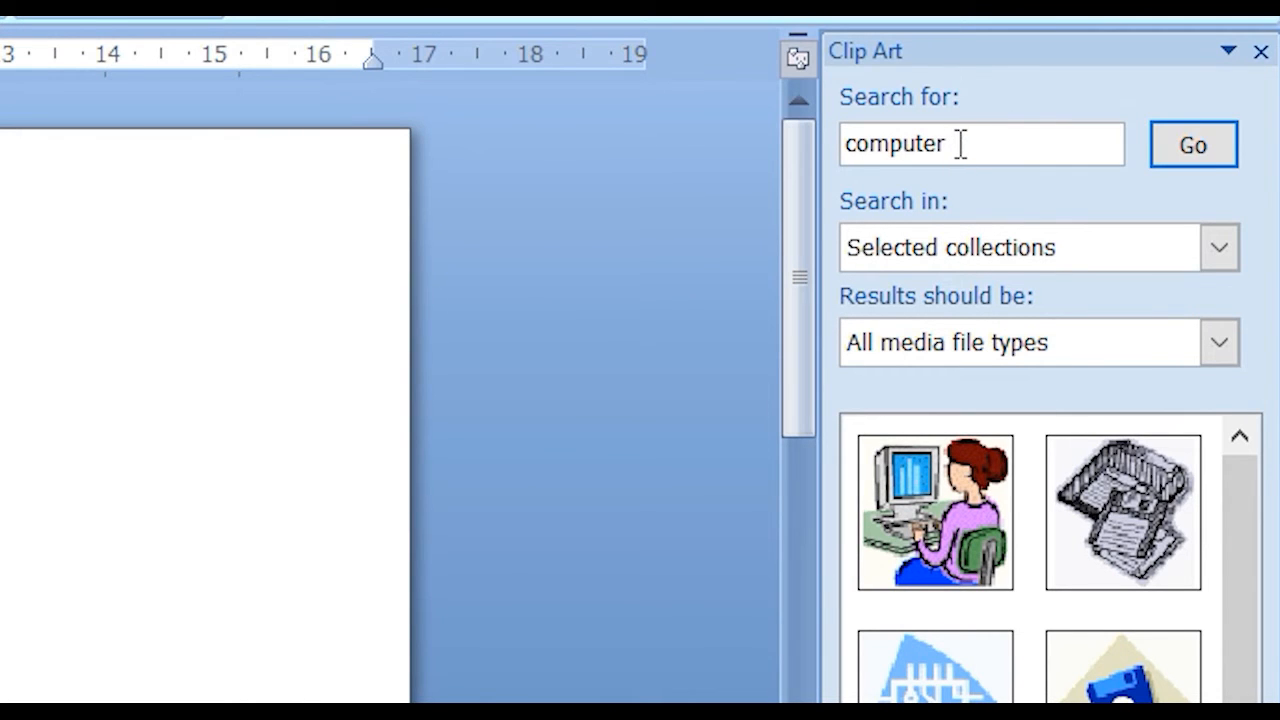
left_click_drag(960, 143, 880, 144)
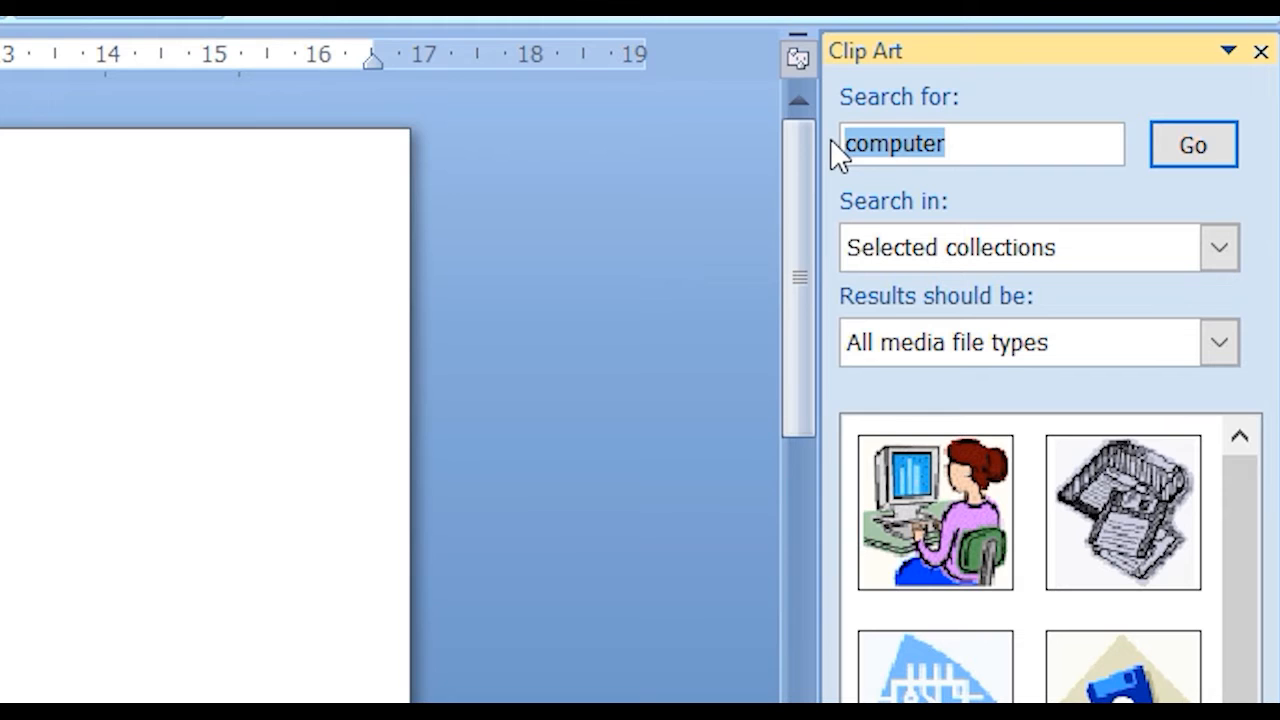
type("flower")
key("Return")
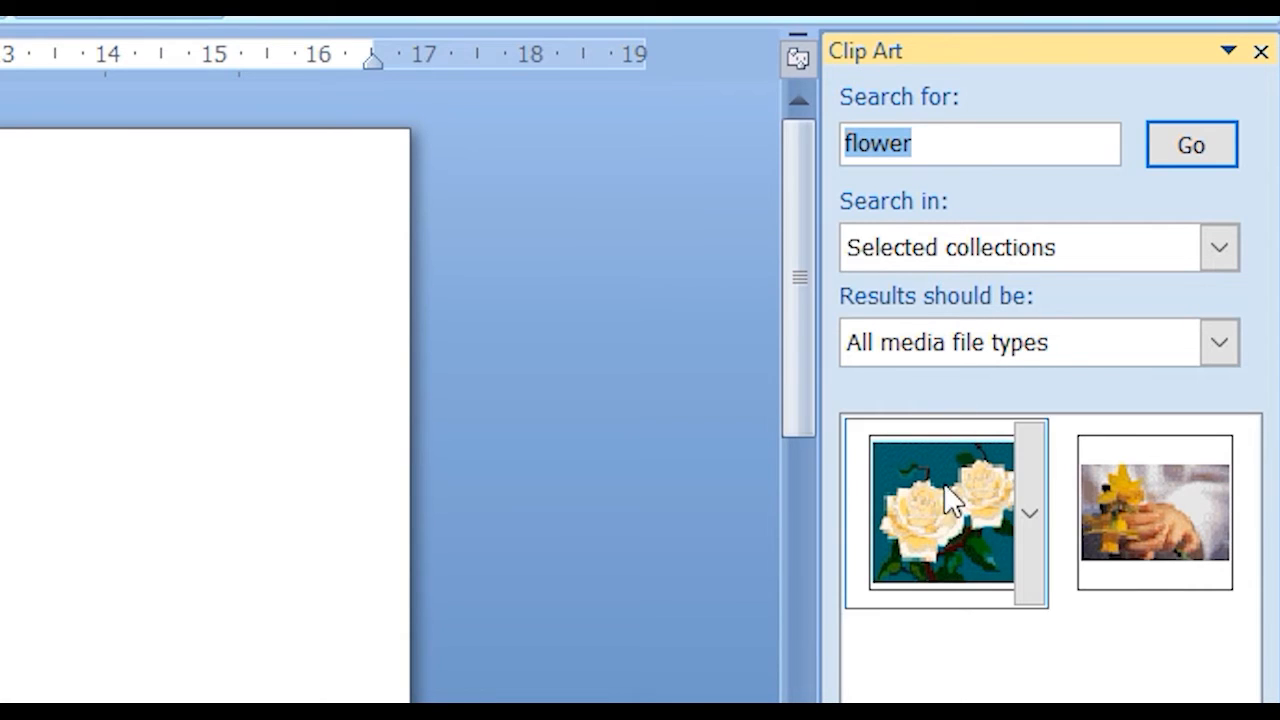
Step: Add an empty paragraph after the third body paragraph, ending "your current template", and insert flower clip art there
scroll(154, 586, "down", 3)
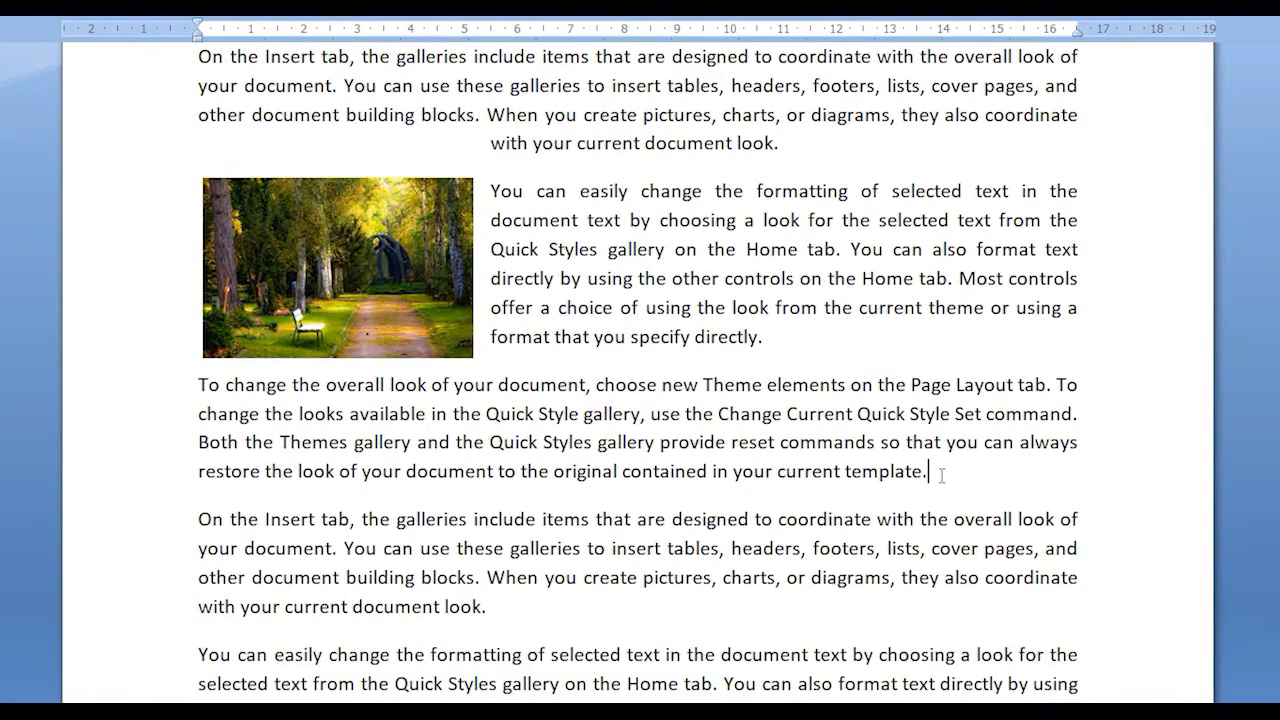
key("Return")
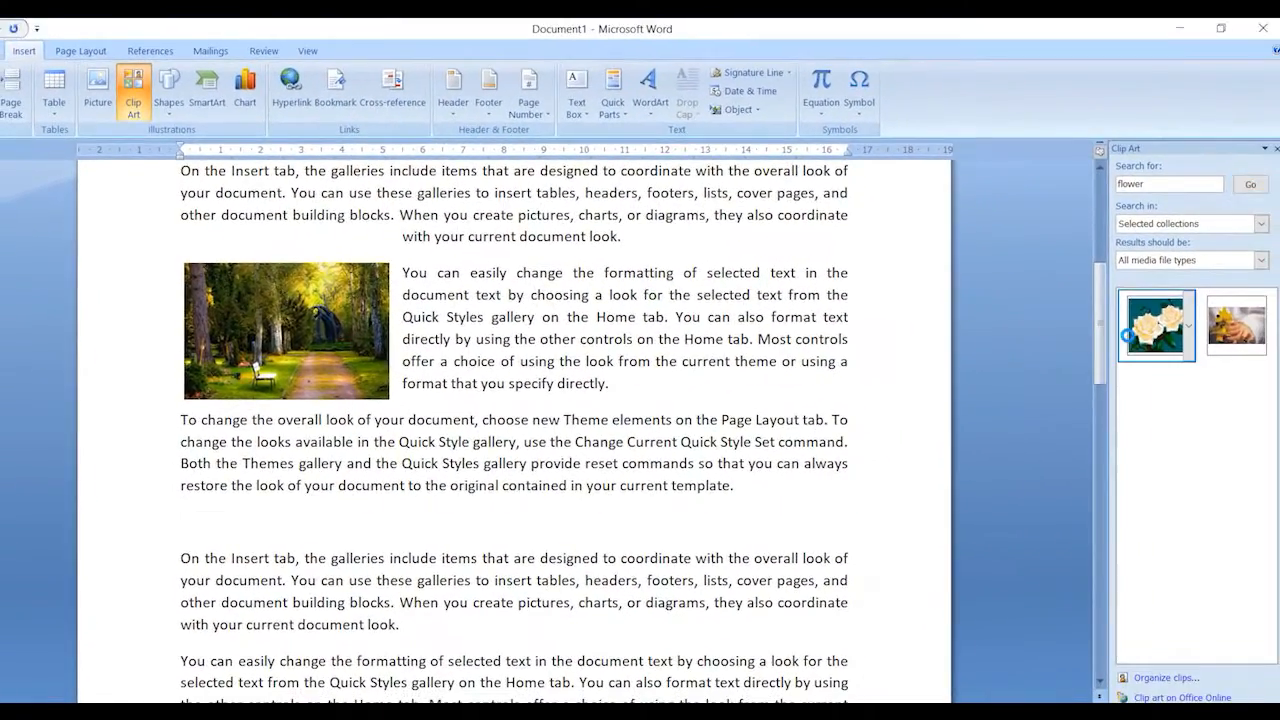
left_click(1279, 313)
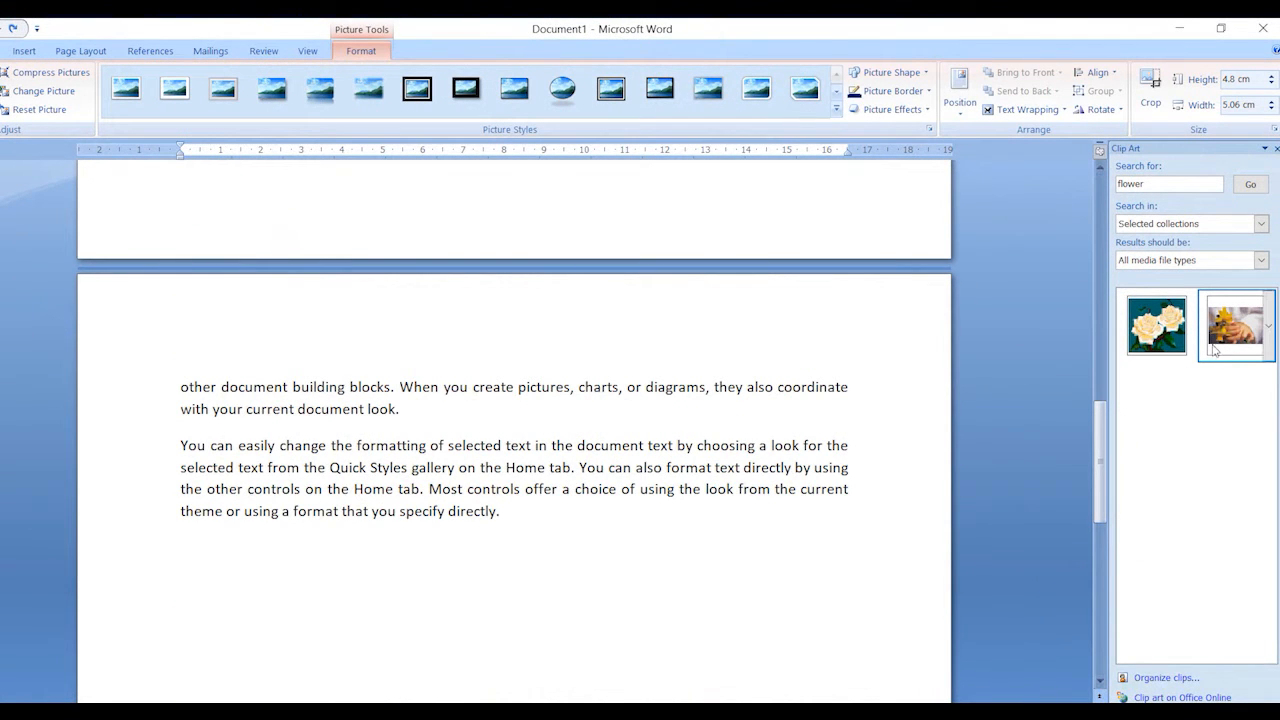
Step: Insert the daffodil clip art at the end of the paragraph ending "with your current document look"
mouse_move(1236, 336)
left_click(378, 423)
mouse_move(410, 430)
left_mouse_down()
mouse_move(400, 419)
mouse_move(437, 398)
mouse_move(439, 411)
mouse_move(374, 428)
mouse_move(422, 437)
left_mouse_up()
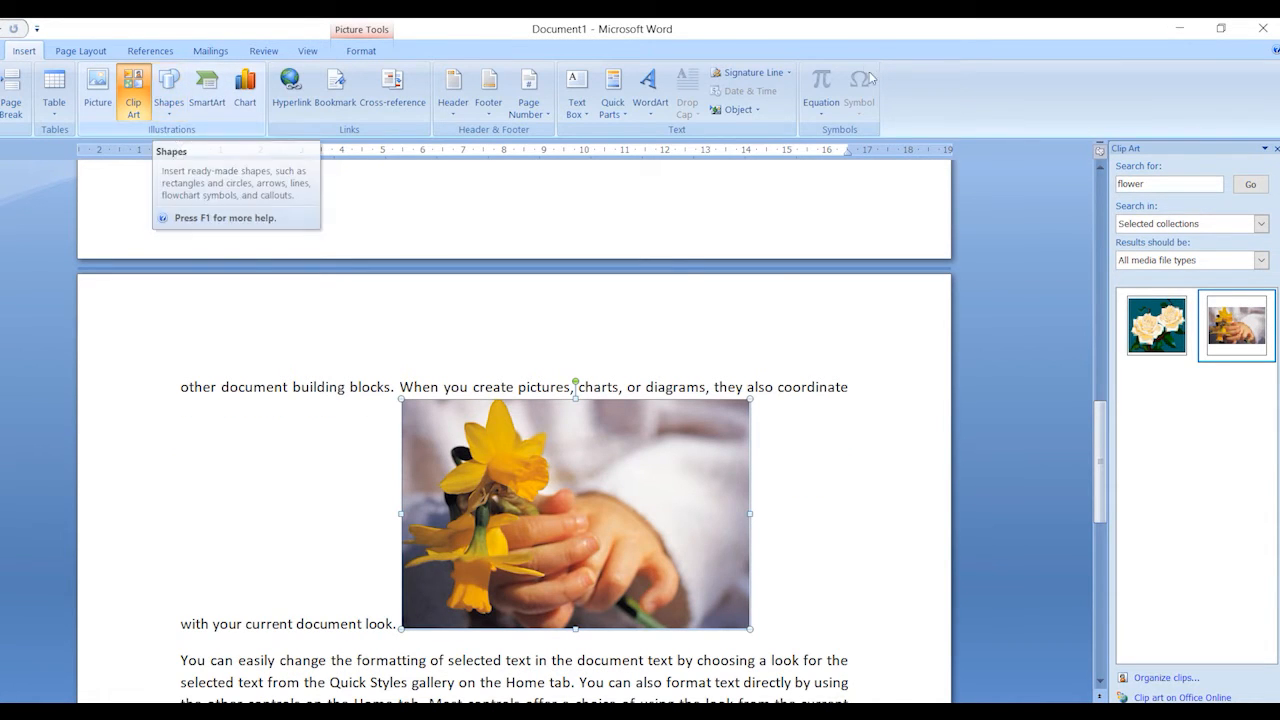
Step: Create a new blank document and draw a horizontal line about 14.5 cm long near the top of the page
key("ctrl+n")
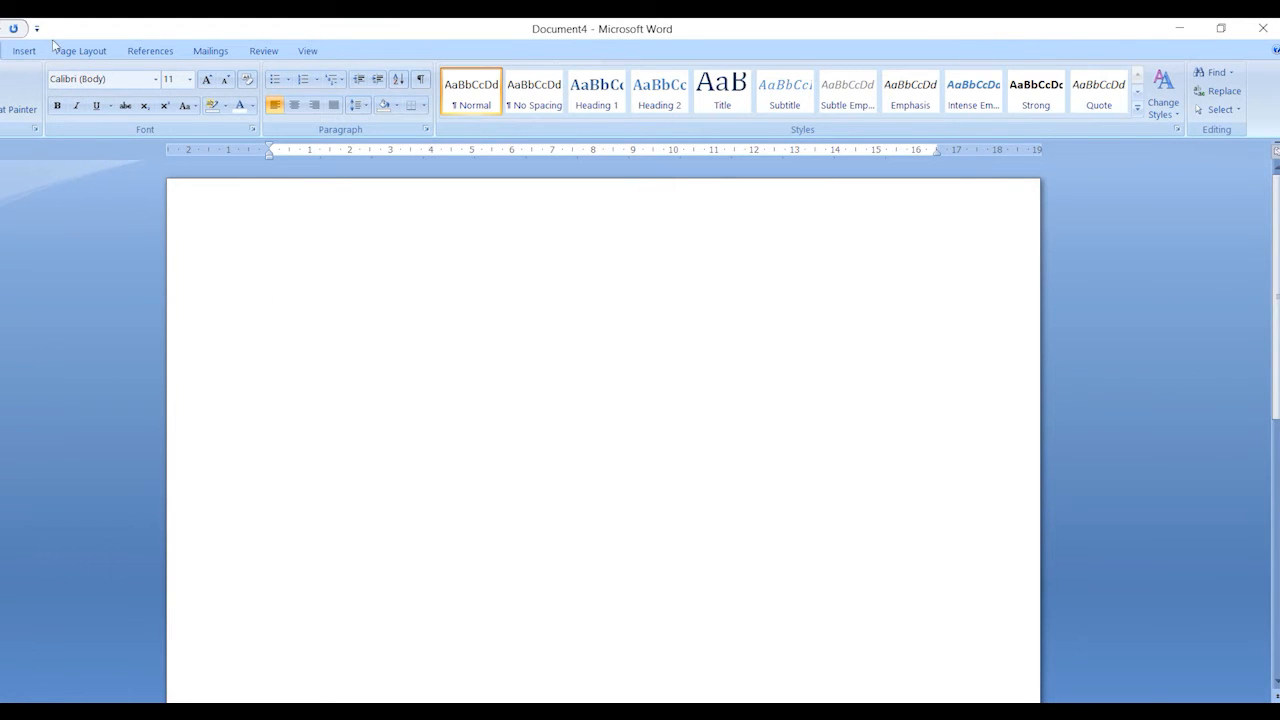
left_click(26, 50)
left_click(168, 88)
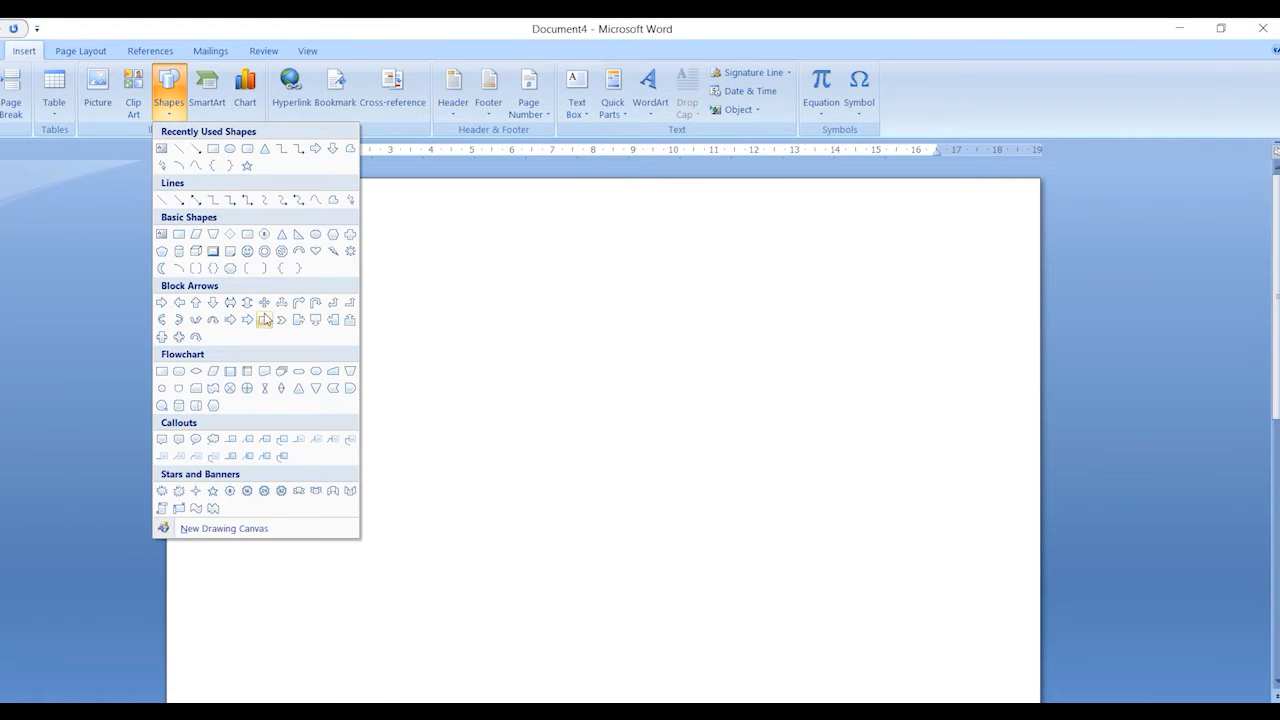
left_click(178, 148)
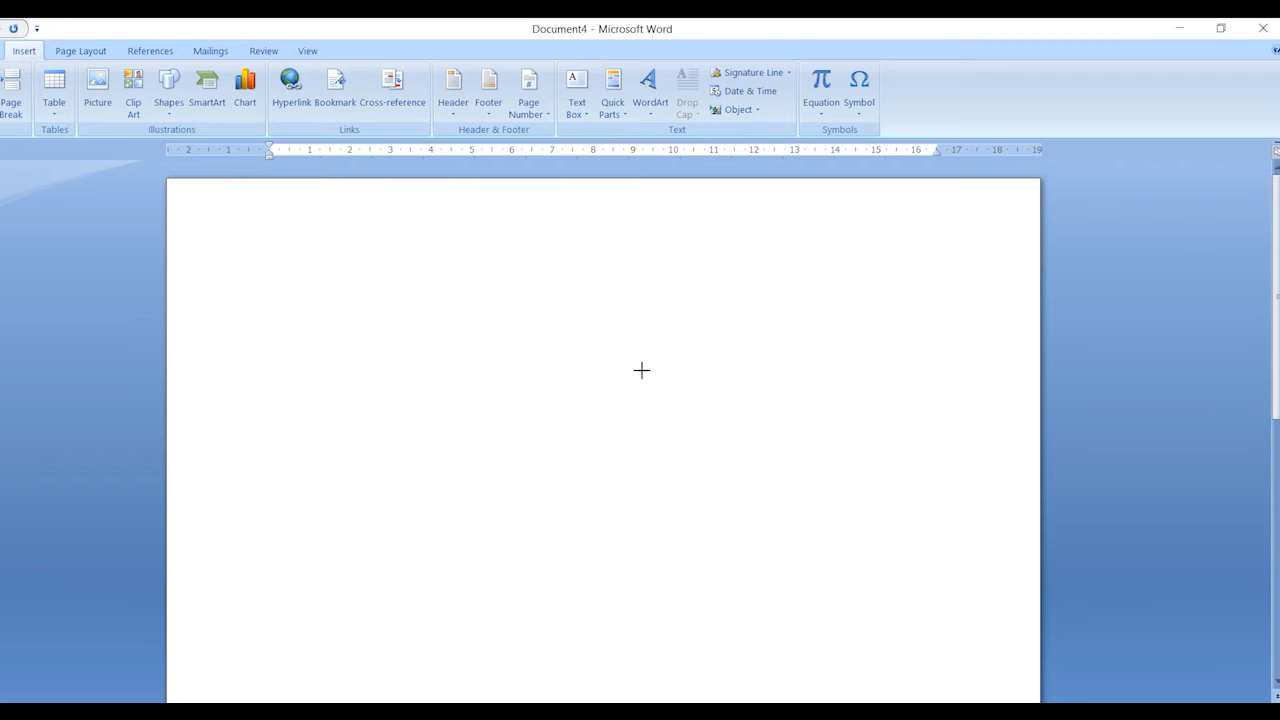
mouse_move(327, 299)
left_mouse_down()
mouse_move(443, 397)
mouse_move(843, 521)
mouse_move(866, 549)
mouse_move(871, 451)
mouse_move(858, 613)
mouse_move(531, 374)
mouse_move(868, 394)
mouse_move(680, 393)
left_mouse_up()
left_click_drag(868, 394, 912, 314)
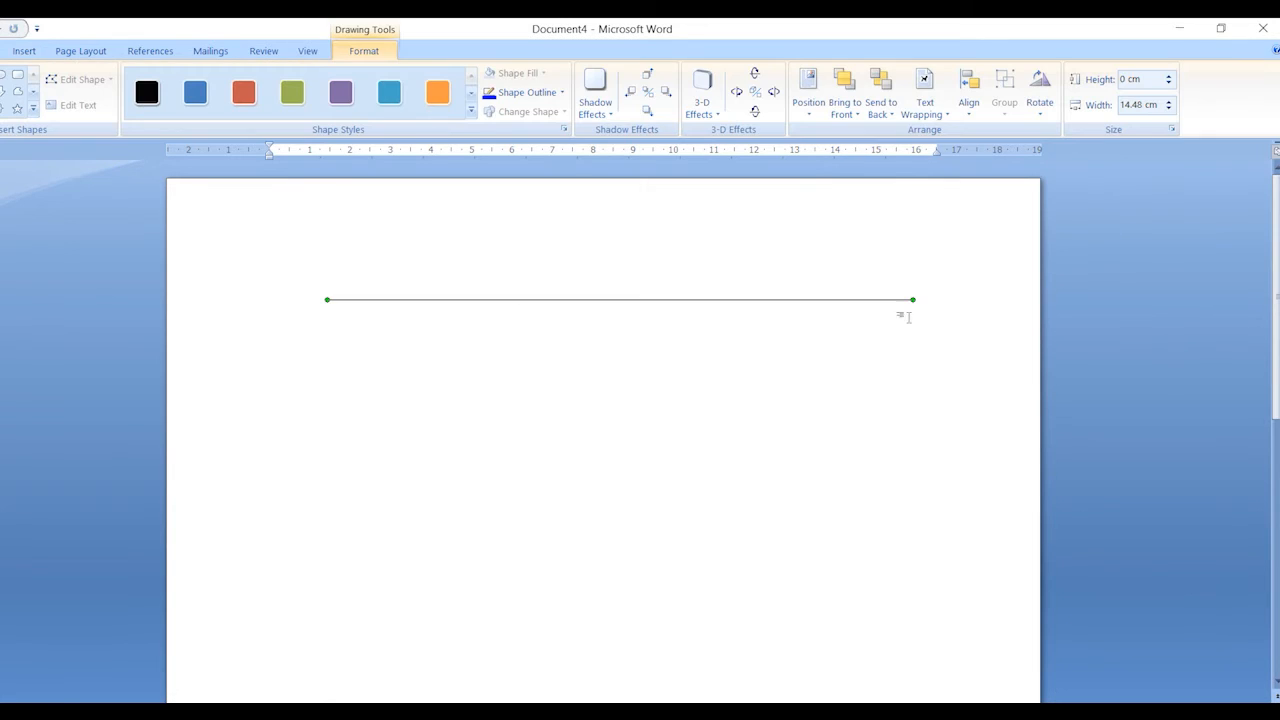
Step: Draw a rectangle about 5.1 cm wide and 3.5 cm high below the start of the horizontal line
left_click(862, 350)
left_click(18, 75)
left_click_drag(323, 339, 530, 481)
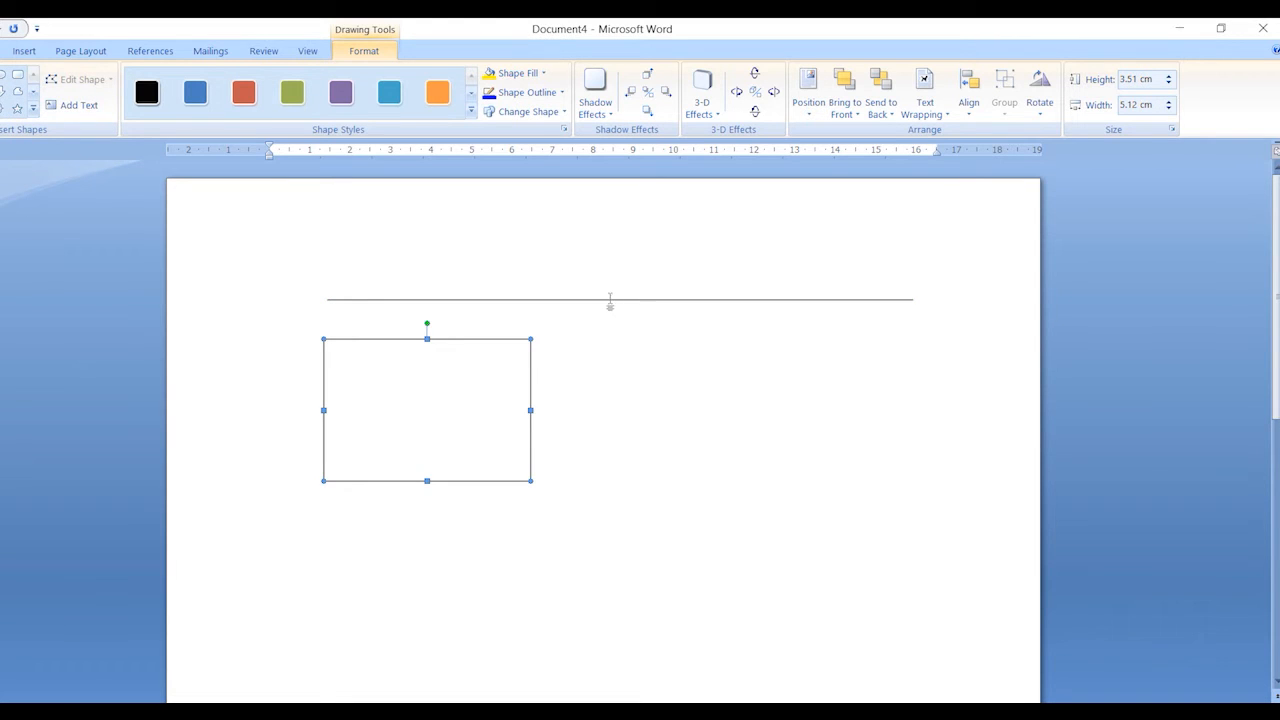
left_click(611, 300)
left_click(524, 371)
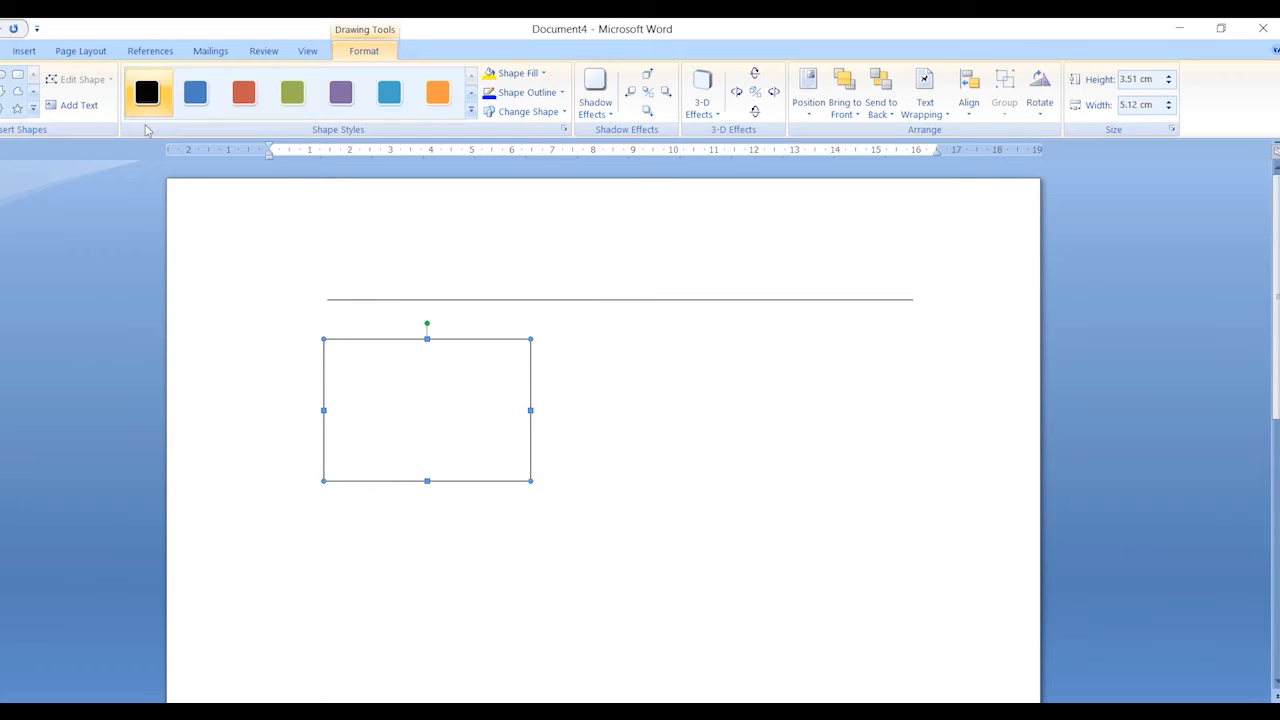
left_click(604, 300)
left_click(530, 392)
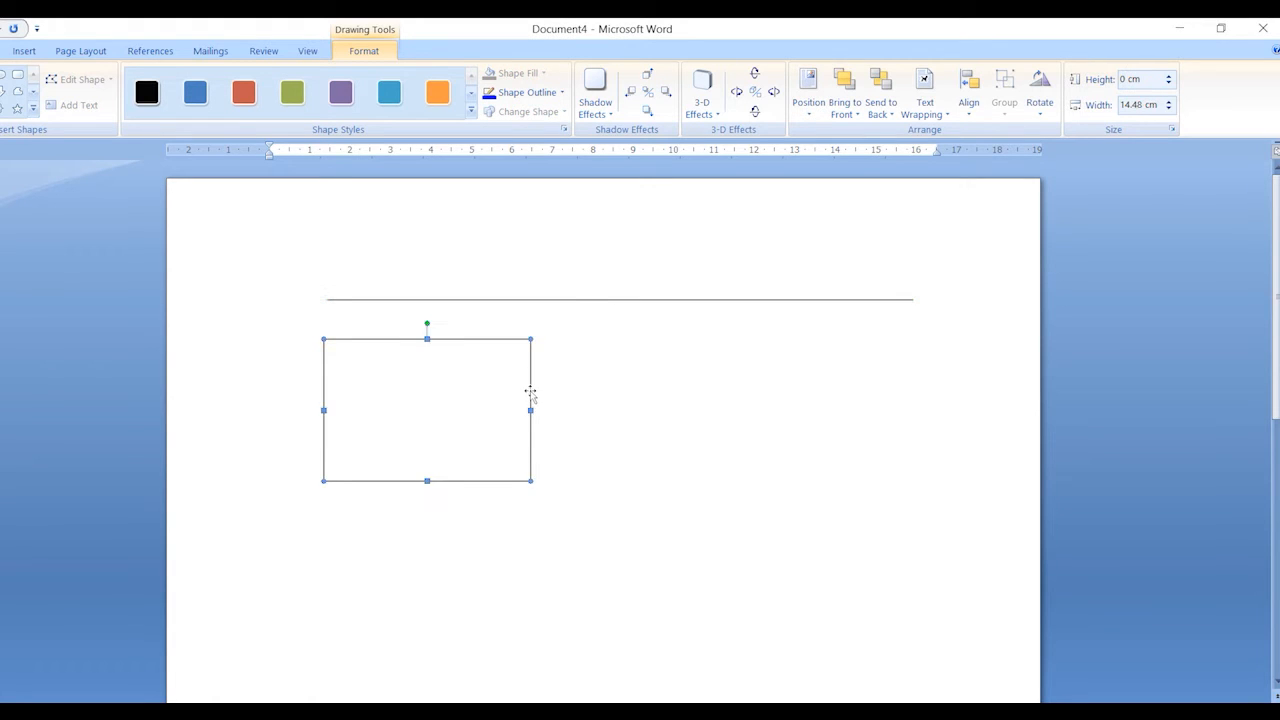
Step: Apply the light-blue dashed shape style to the horizontal line and recolour its outline dark orange
left_click(569, 300)
left_click(472, 114)
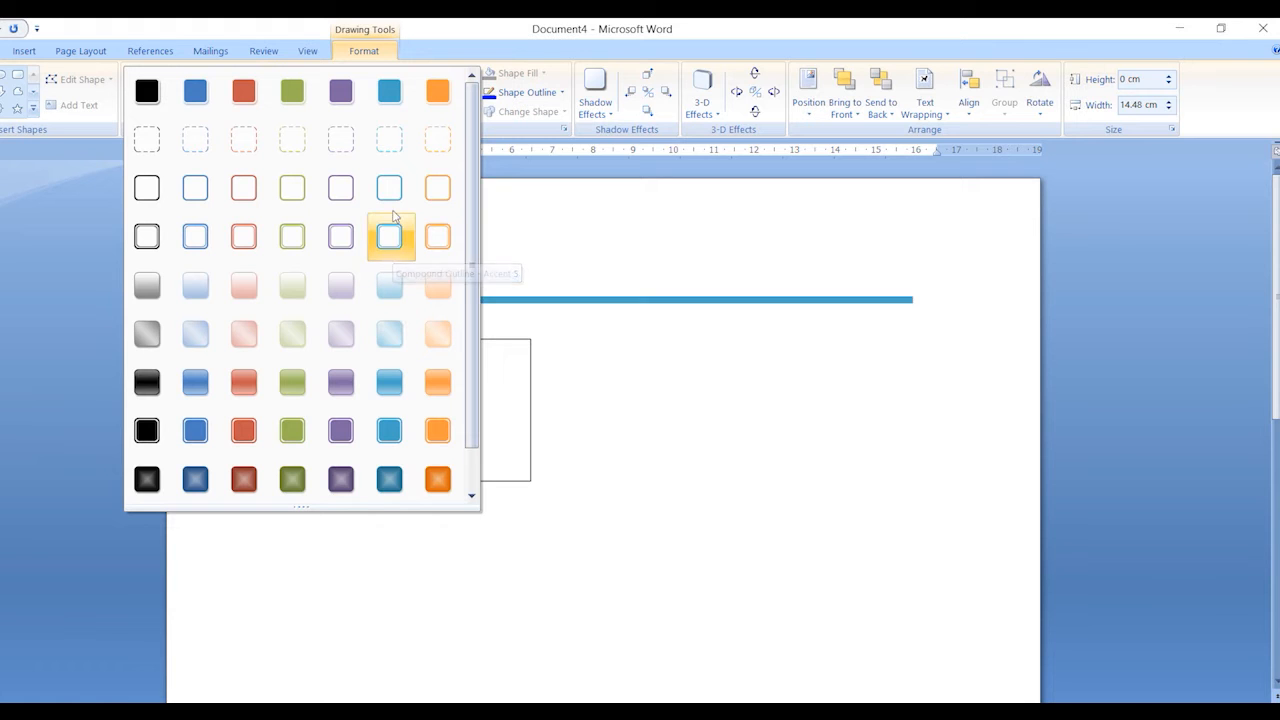
left_click(393, 148)
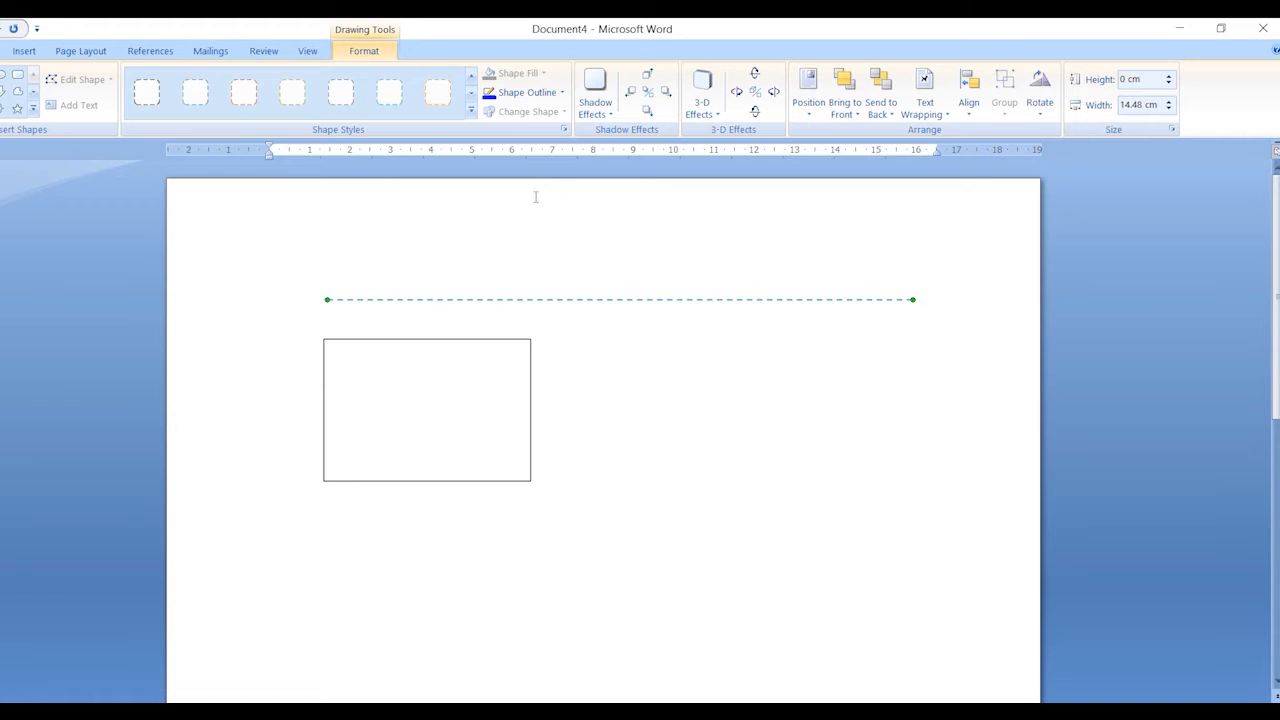
left_click(528, 92)
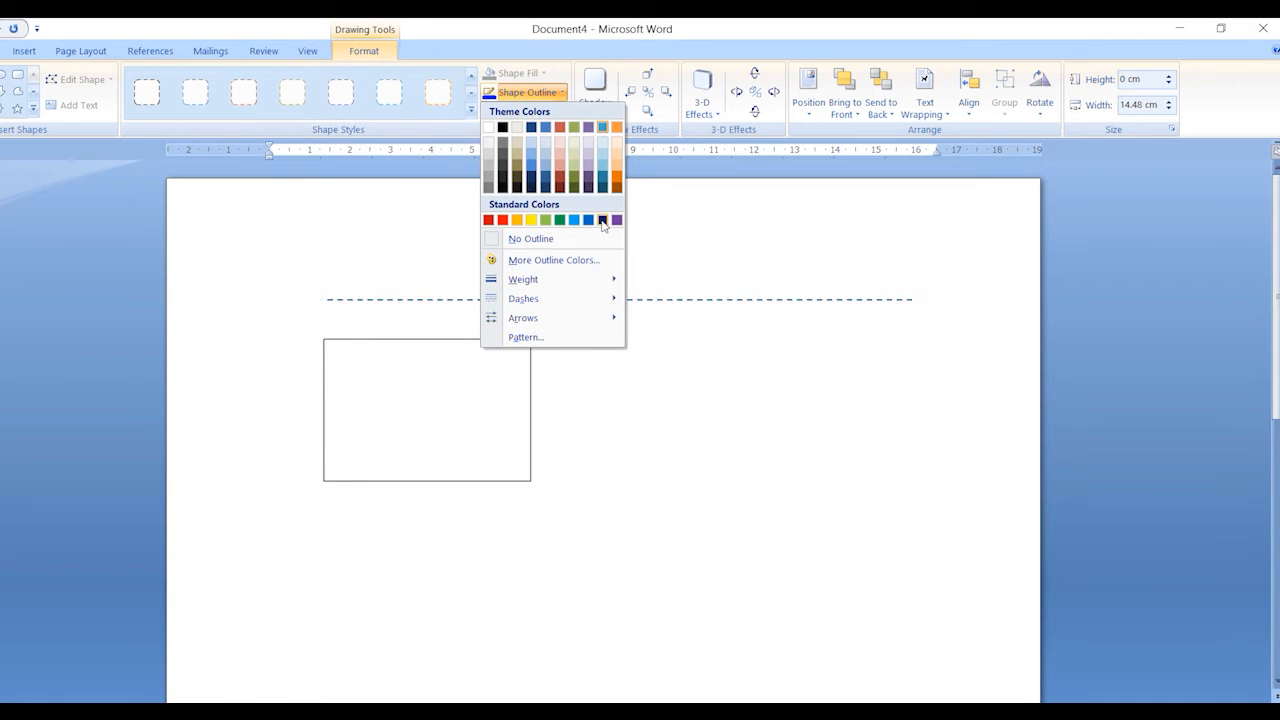
left_click(618, 178)
Step: Apply the orange shape style with the light centre and darker edges to the rectangle
left_click(466, 339)
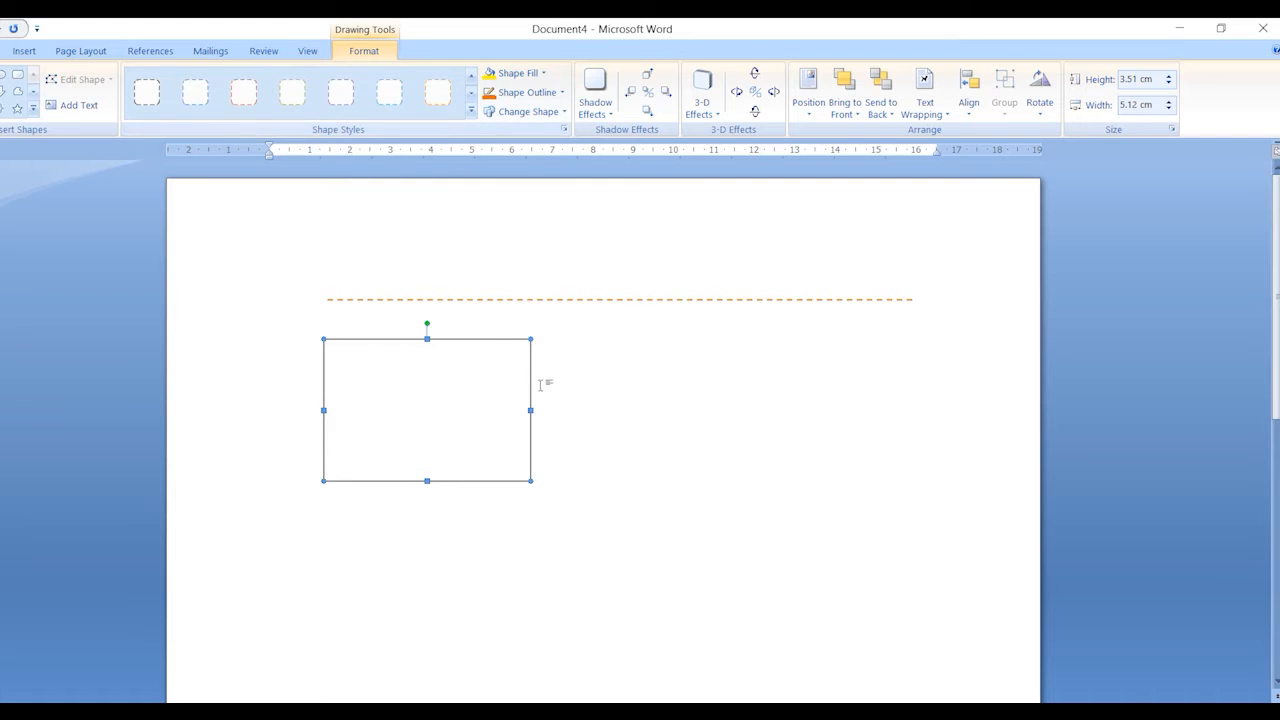
left_click(471, 109)
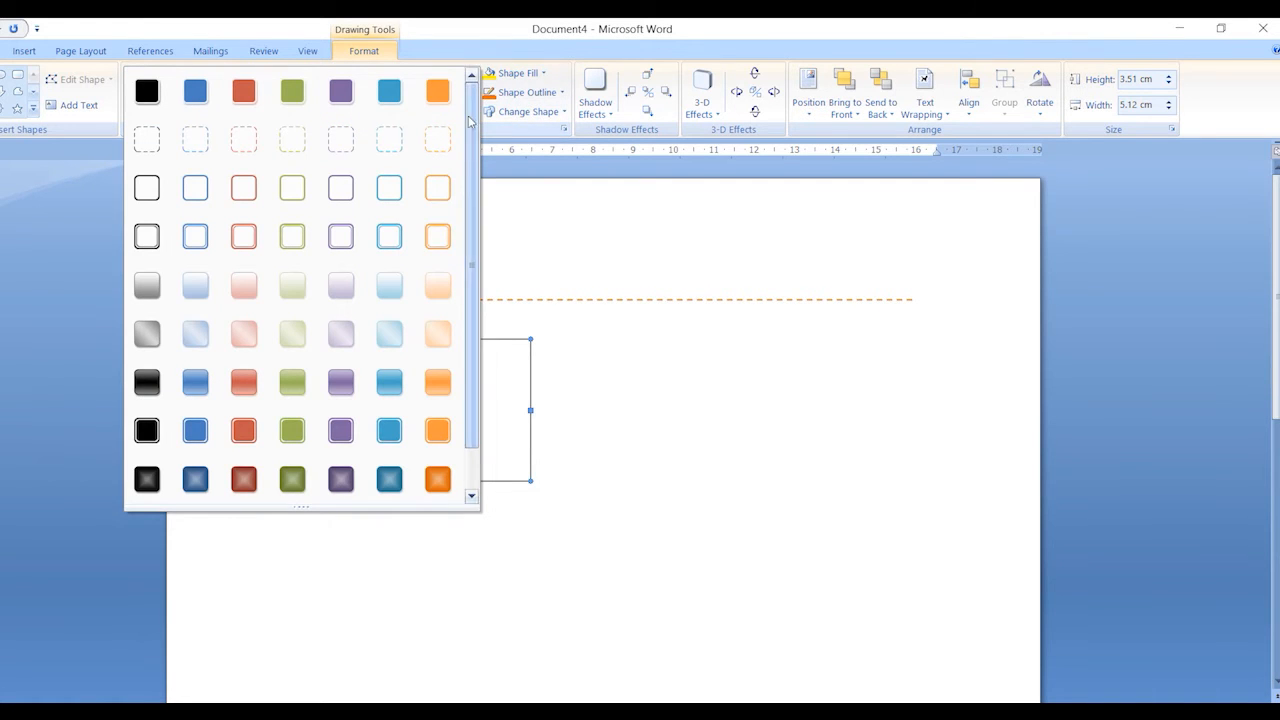
left_click(440, 480)
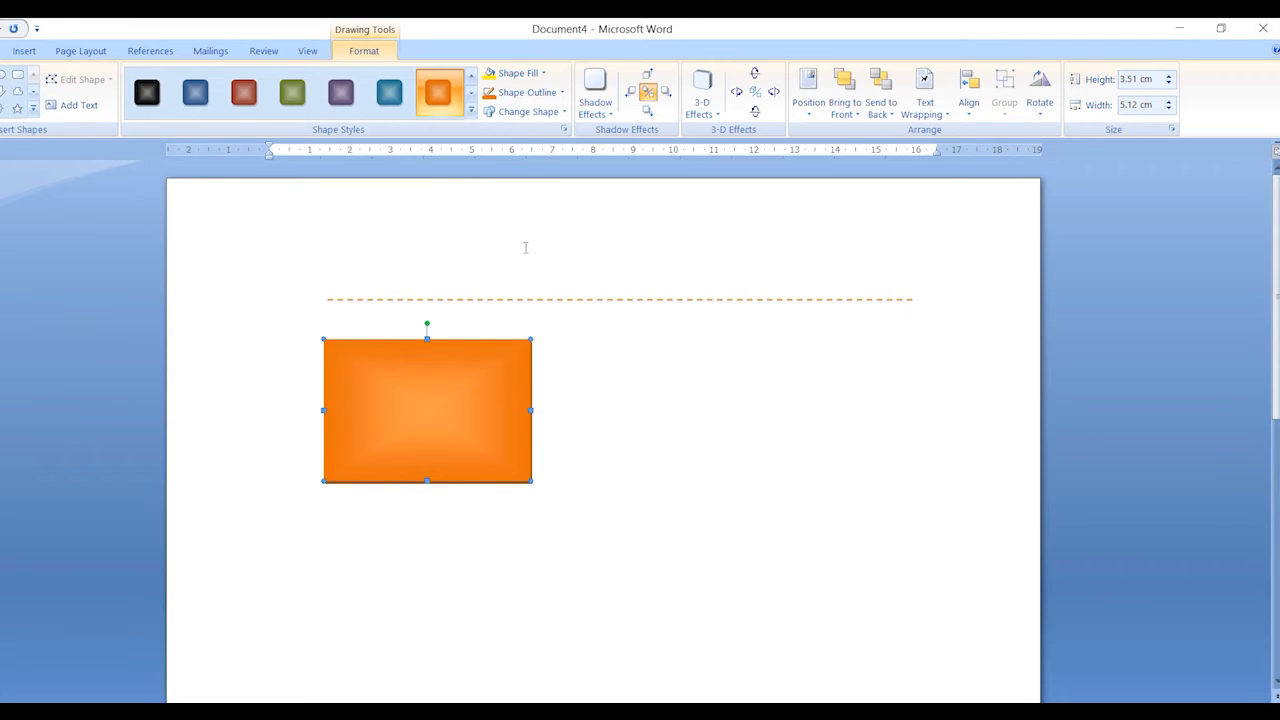
Step: Give the orange rectangle a yellow outline with a thick line weight
left_click(541, 96)
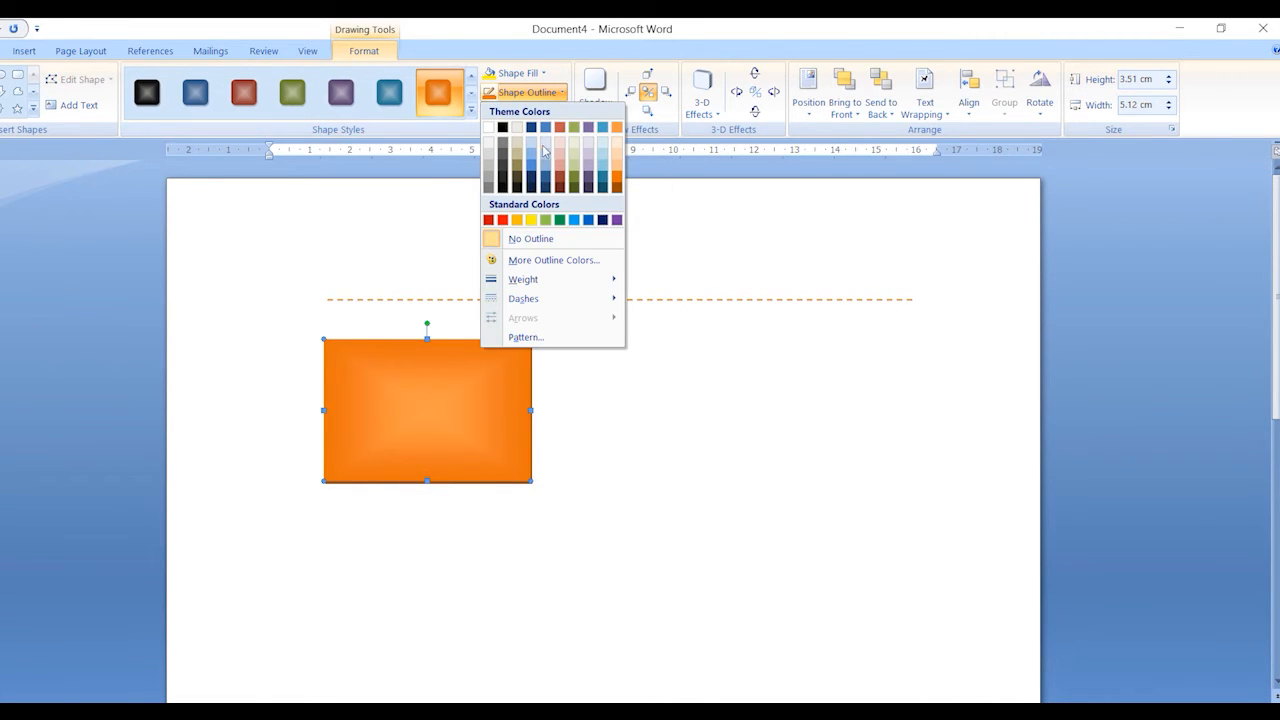
left_click(530, 220)
left_click(541, 92)
mouse_move(530, 279)
left_click(706, 387)
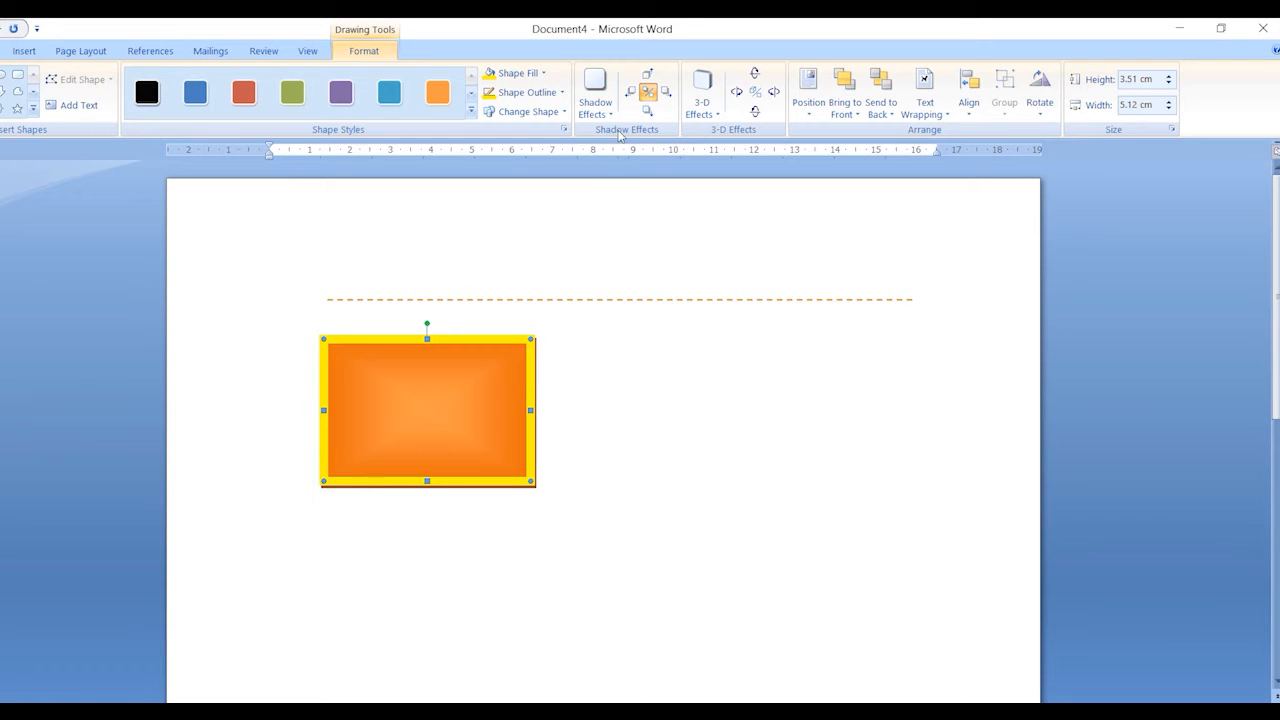
Step: Add a drop shadow towards the rectangle's upper right, and apply the first Parallel 3-D effect
left_click(598, 100)
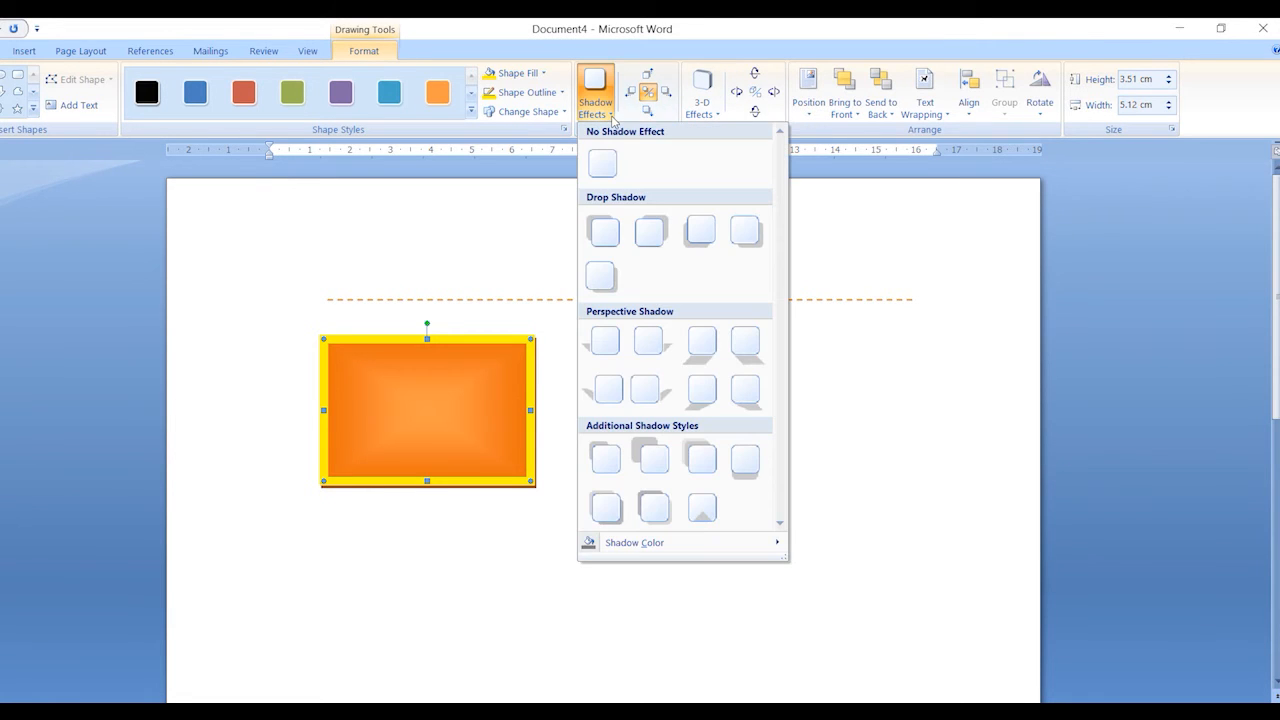
left_click(645, 235)
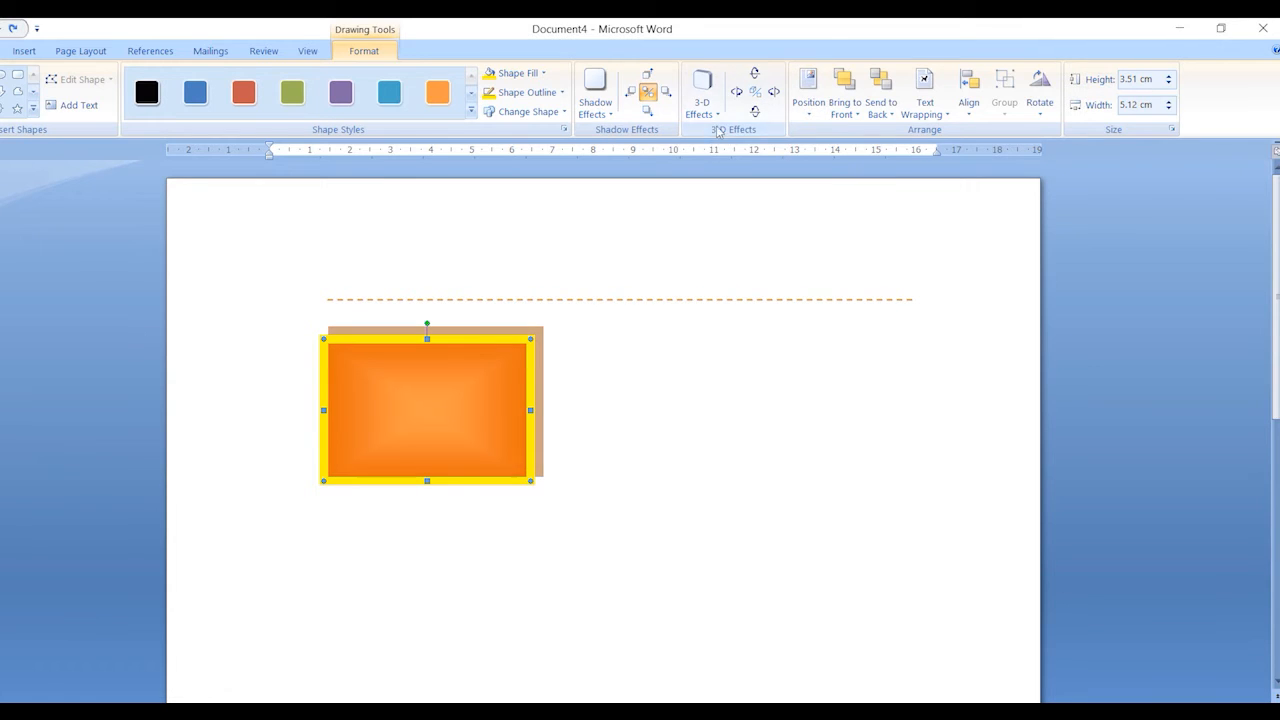
left_click(705, 106)
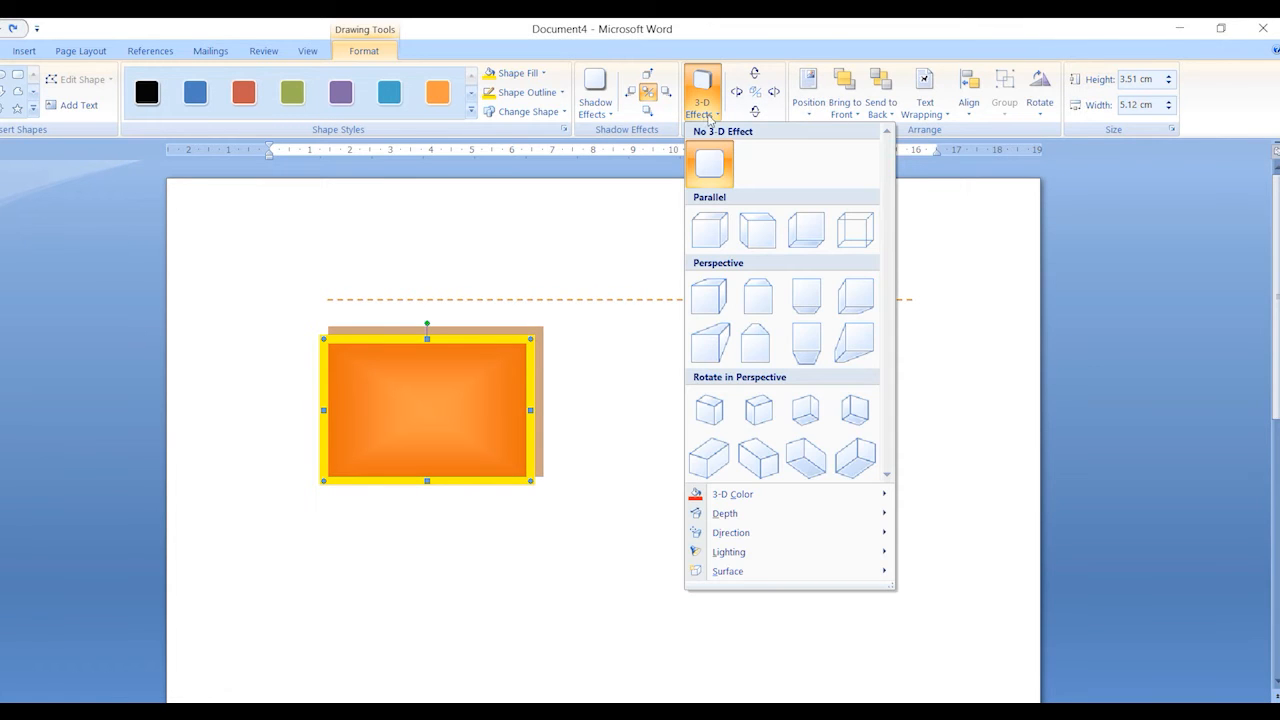
left_click(721, 234)
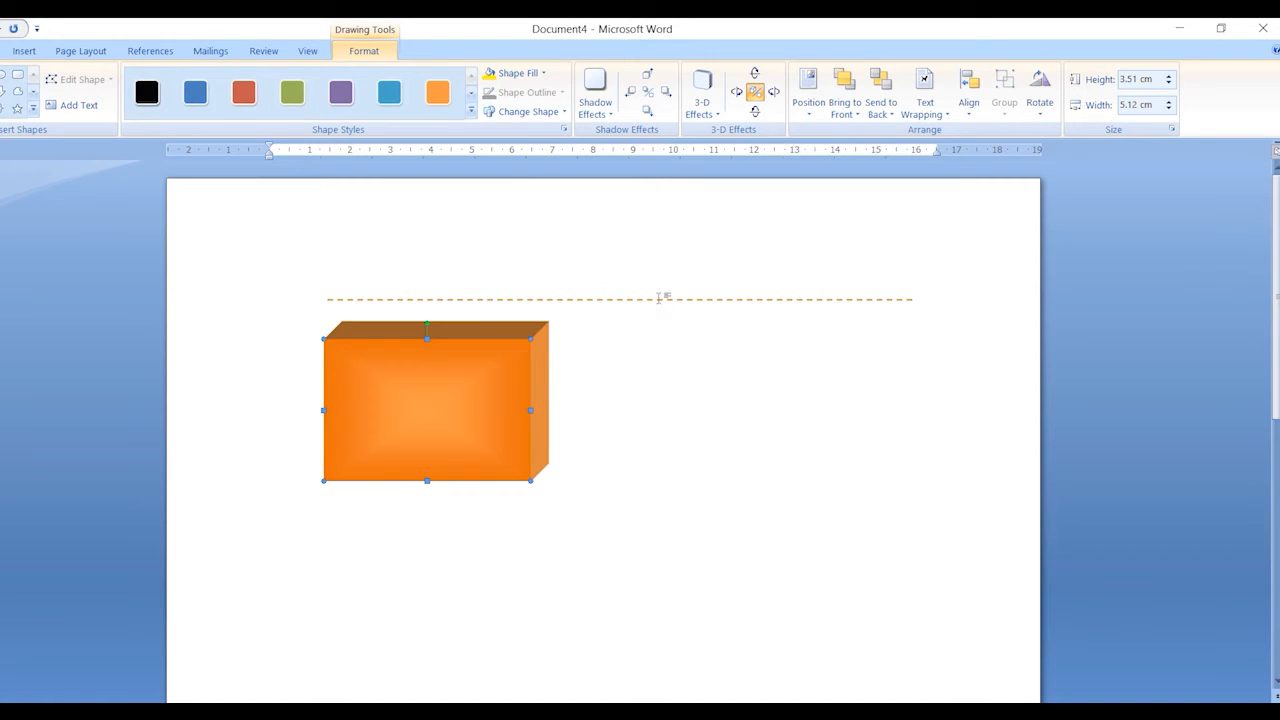
Step: Tilt the 3-D orange block upward several times and once to the left
left_click(758, 79)
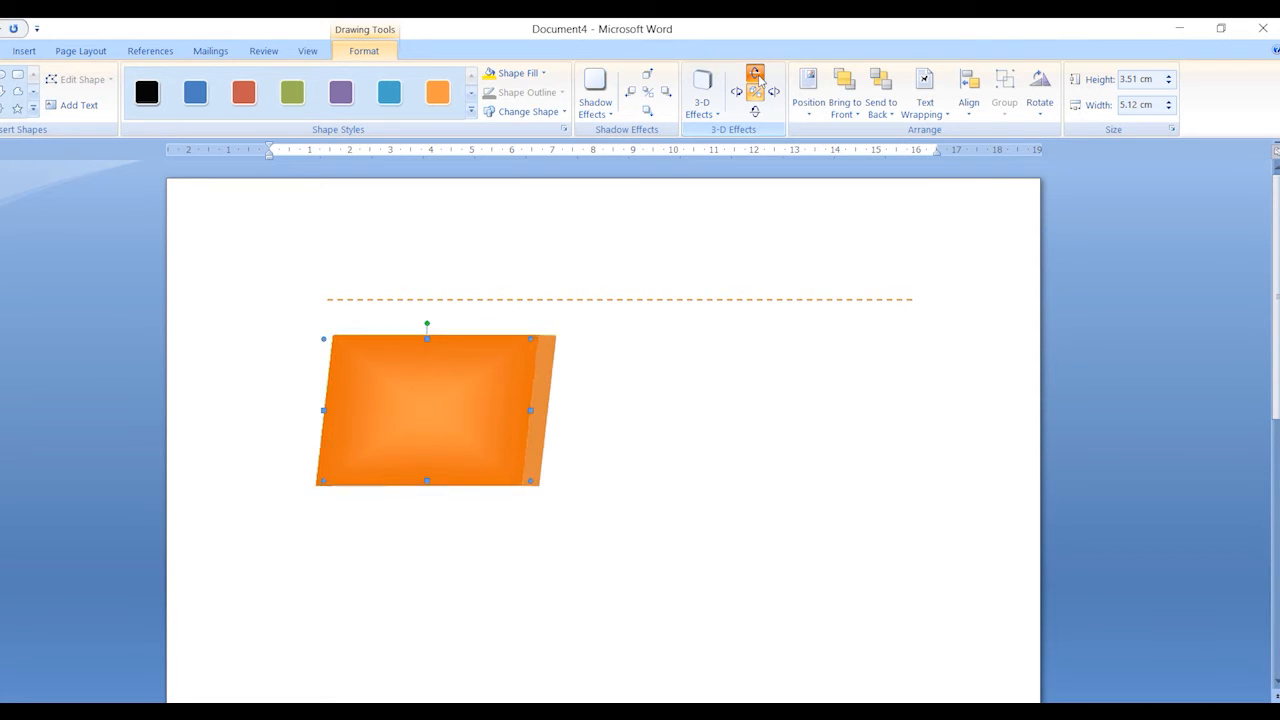
left_click(758, 79)
left_click(758, 79)
left_click(758, 79)
left_click(735, 101)
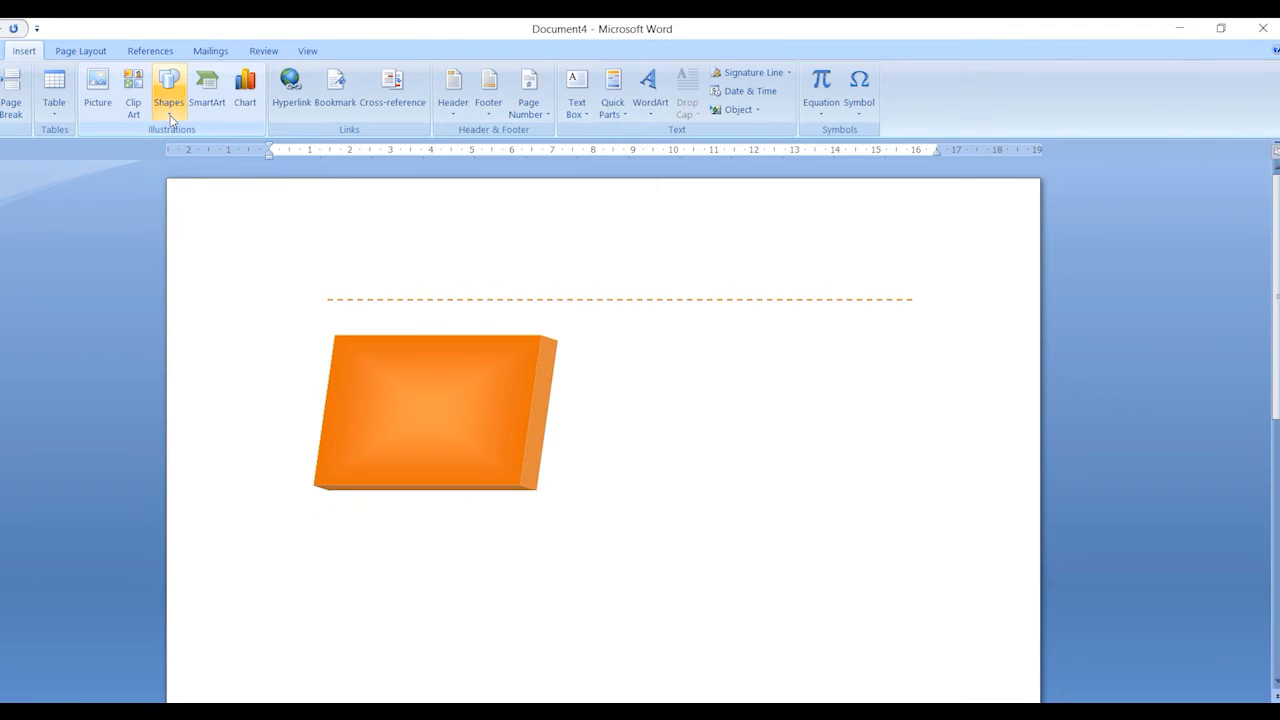
Step: Draw a wide rounded rectangle below the orange block and increase its corner rounding until both ends are semicircular
left_click(170, 118)
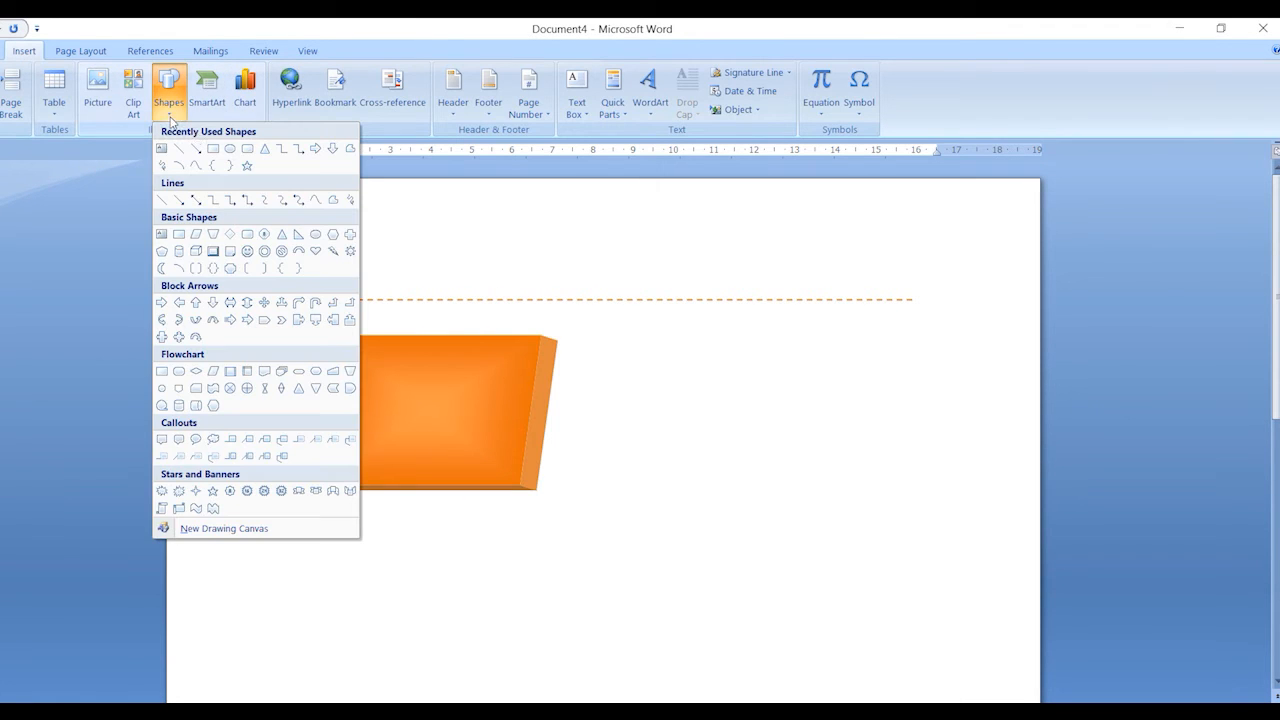
left_click(247, 150)
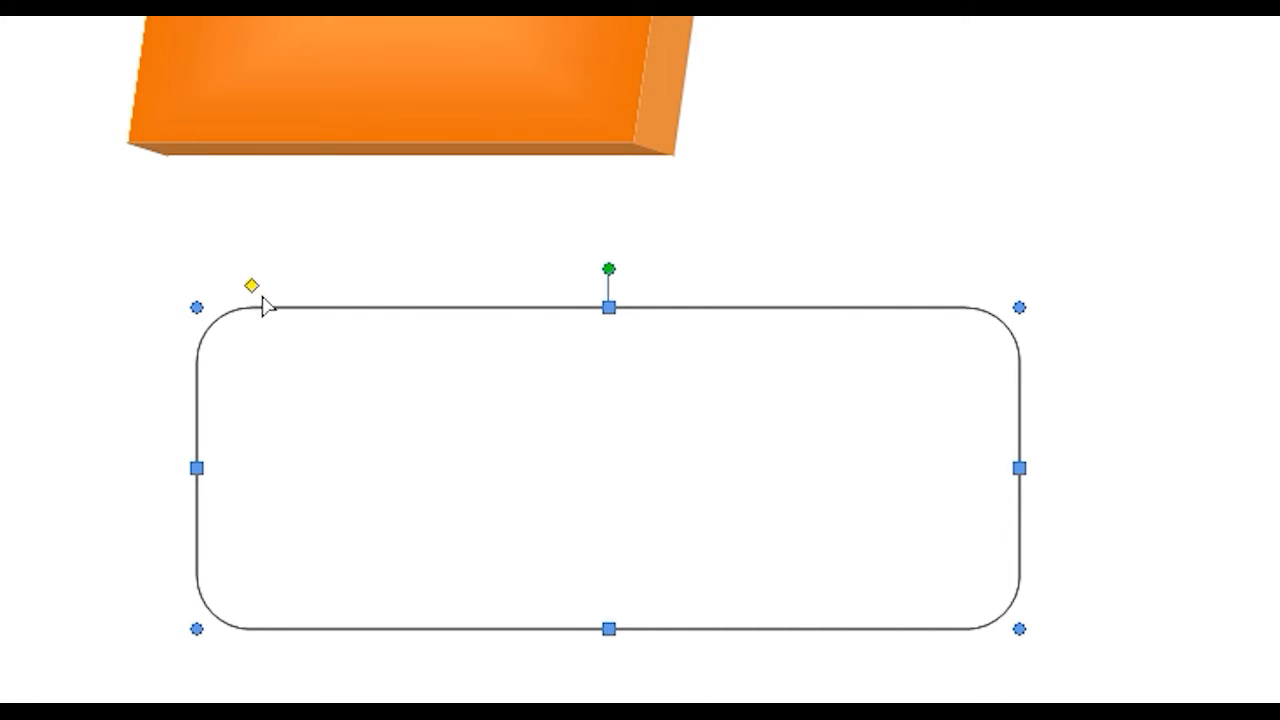
left_click_drag(468, 386, 337, 430)
mouse_move(407, 458)
left_mouse_down()
mouse_move(288, 428)
mouse_move(424, 480)
mouse_move(329, 389)
mouse_move(306, 387)
mouse_move(398, 413)
mouse_move(273, 409)
mouse_move(409, 442)
mouse_move(337, 407)
mouse_move(428, 448)
left_mouse_up()
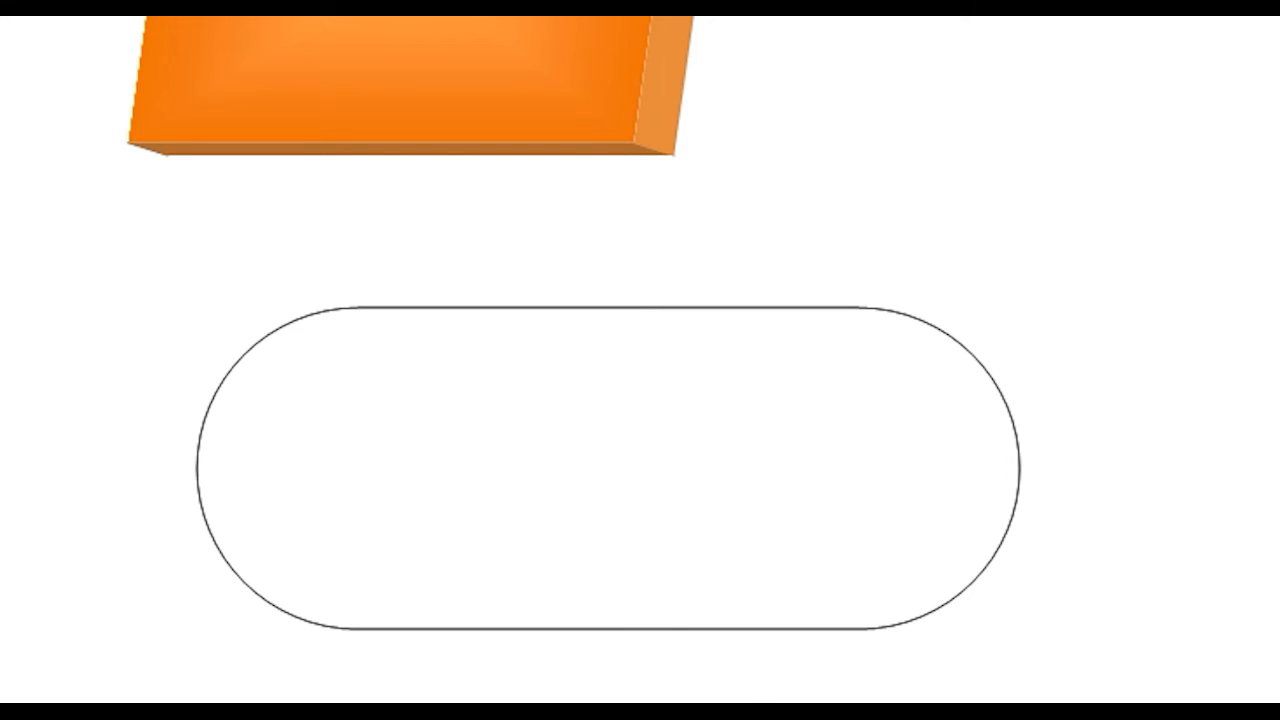